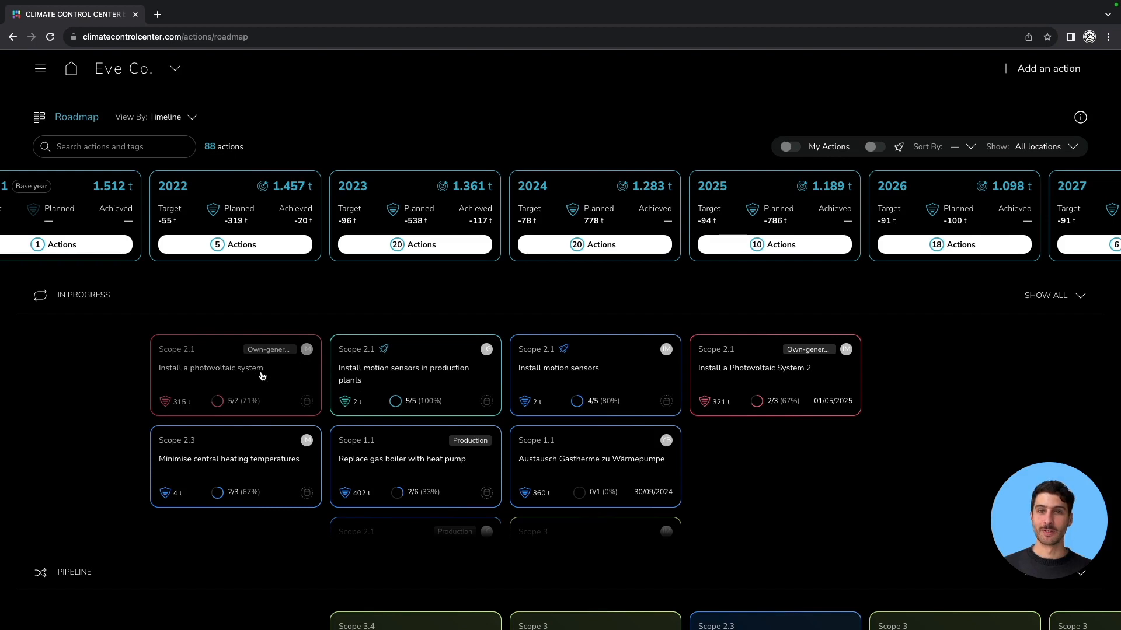
Open the 'Install a photovoltaic system' action and expand its budgeting section.
left_click(266, 374)
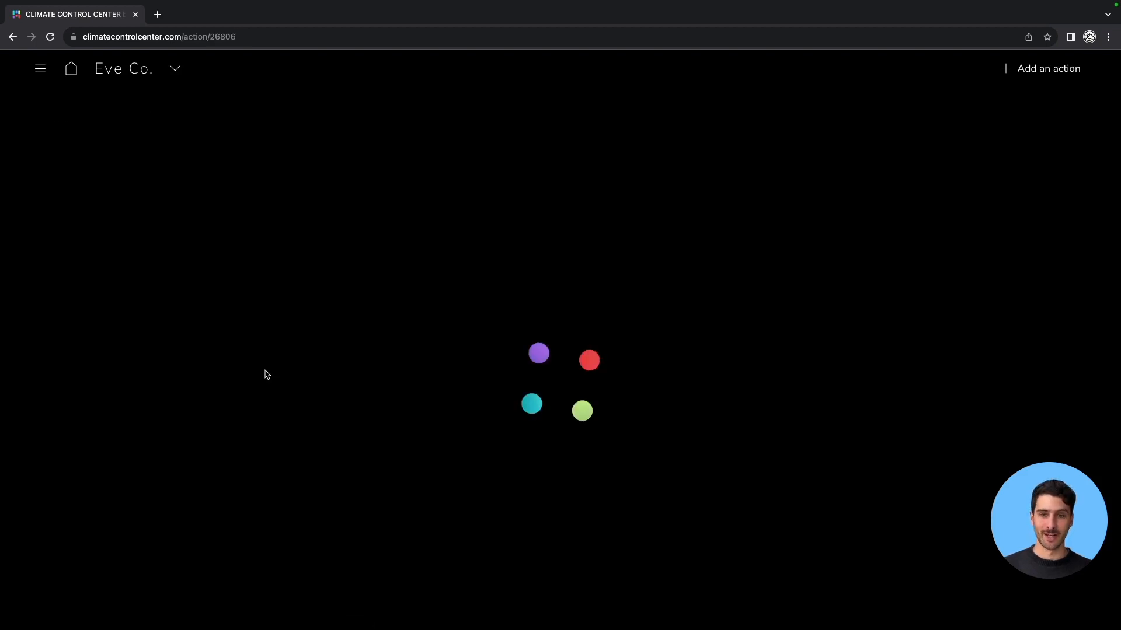
scroll(753, 331, "down", 2)
scroll(753, 331, "up", 2)
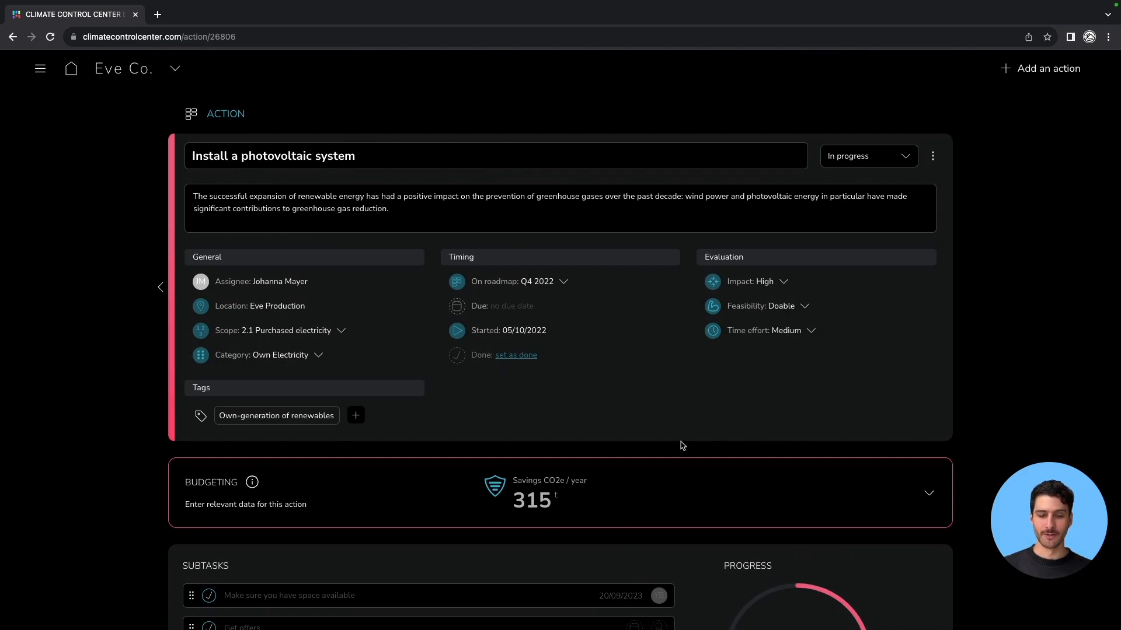
left_click(930, 496)
scroll(726, 438, "down", 3)
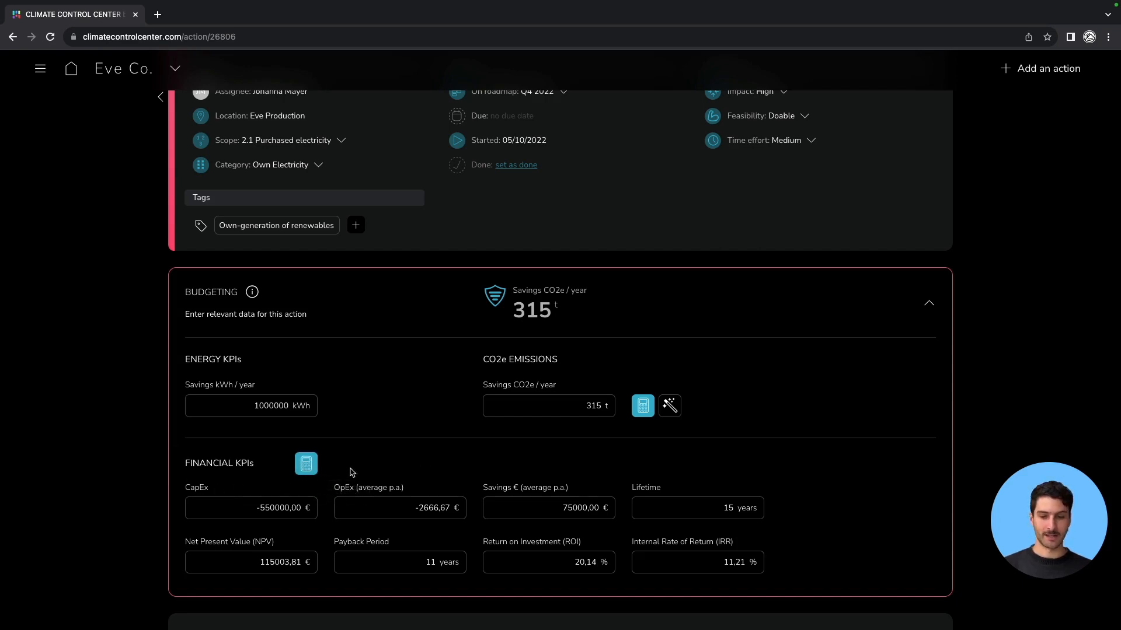
Open the financial KPIs economic efficiency calculator, review its entries, and close it.
left_click(307, 466)
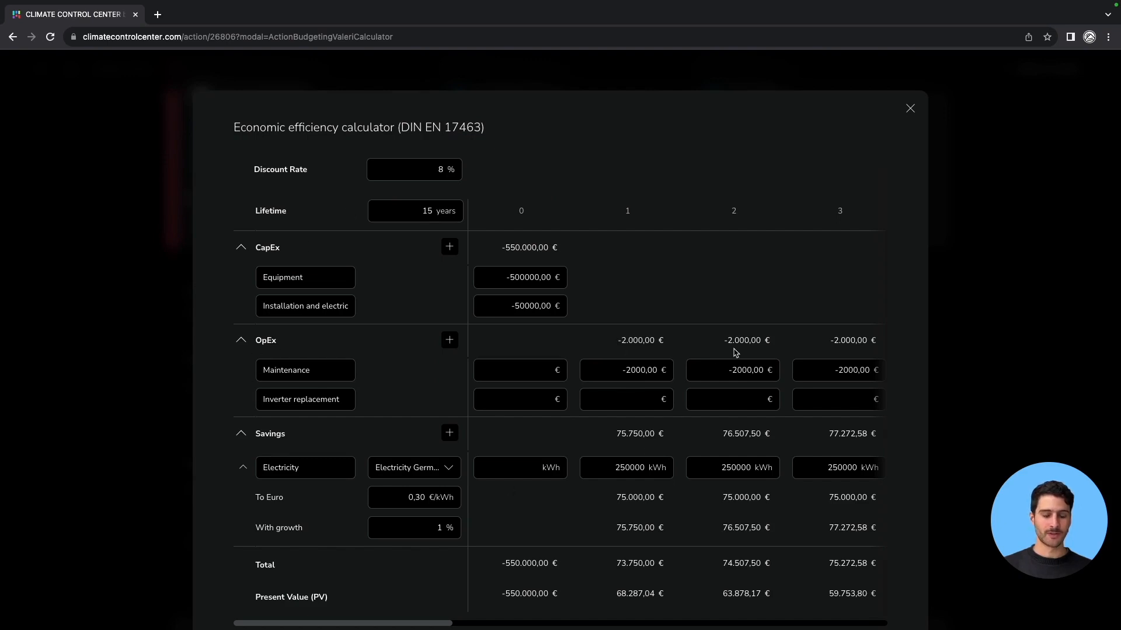
scroll(633, 361, "down", 5)
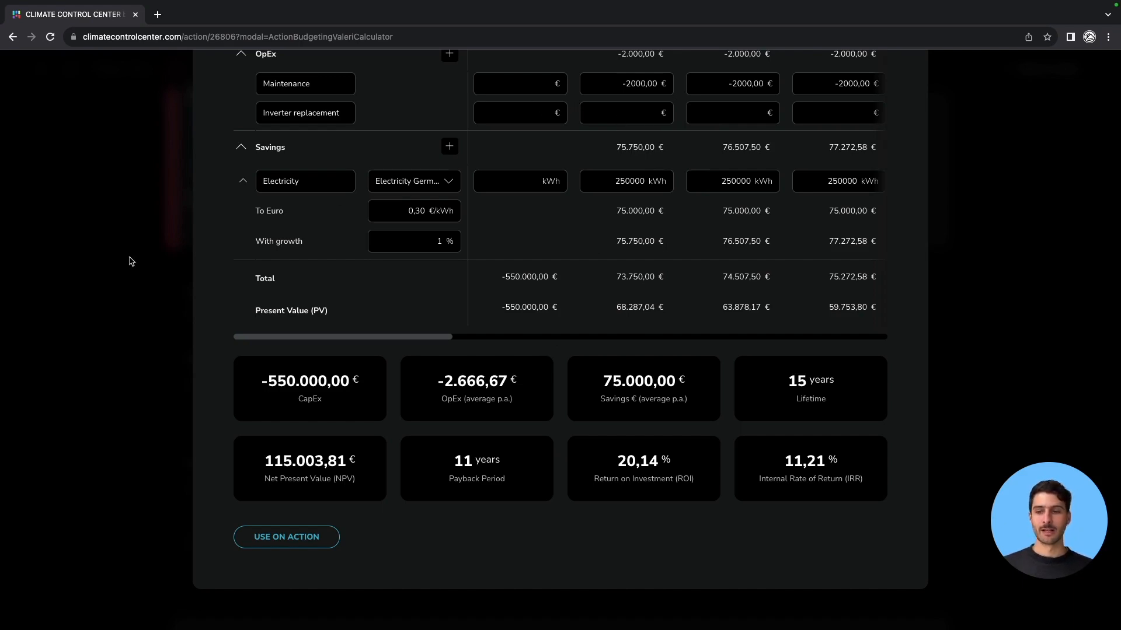
scroll(131, 261, "up", 5)
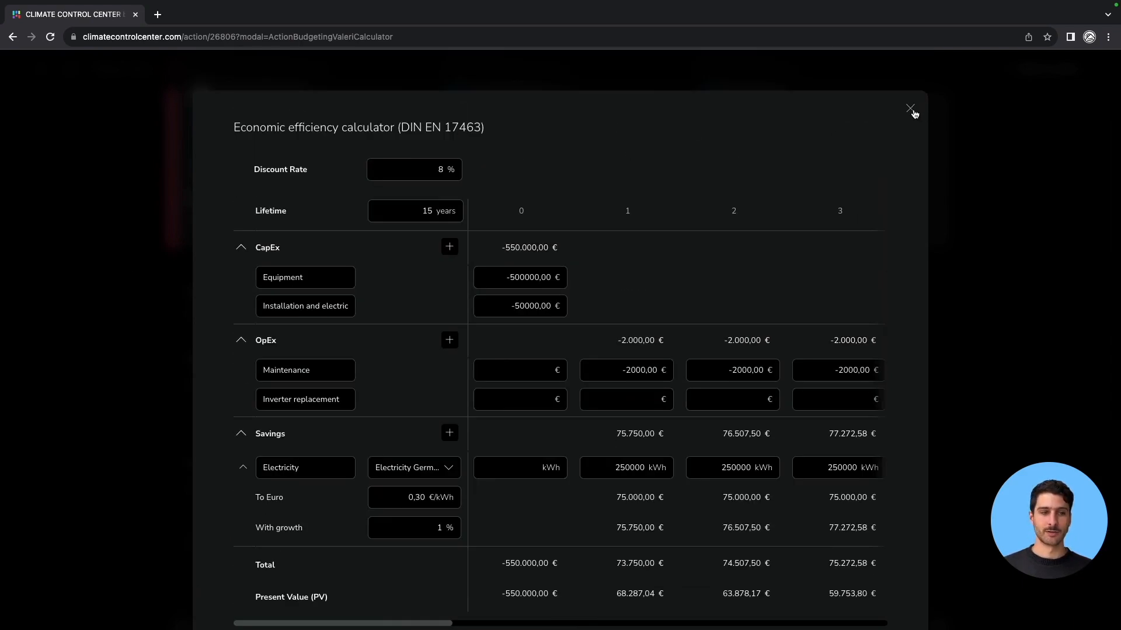
left_click(912, 112)
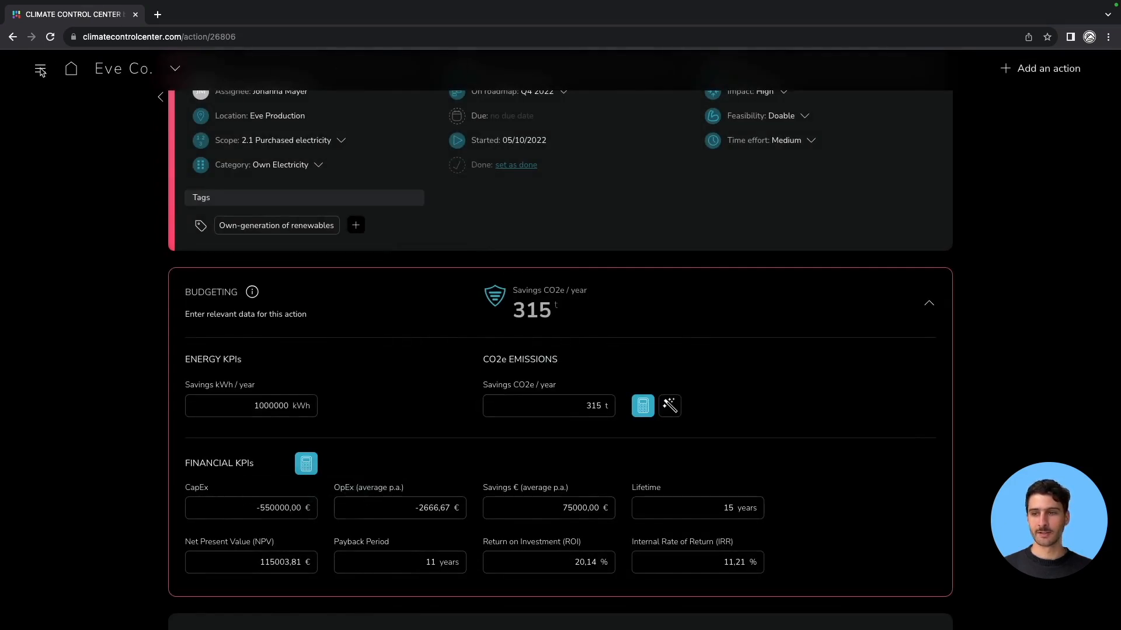
Set the company discount rate to 8 % in the assessment calculation data.
left_click(39, 68)
left_click(93, 220)
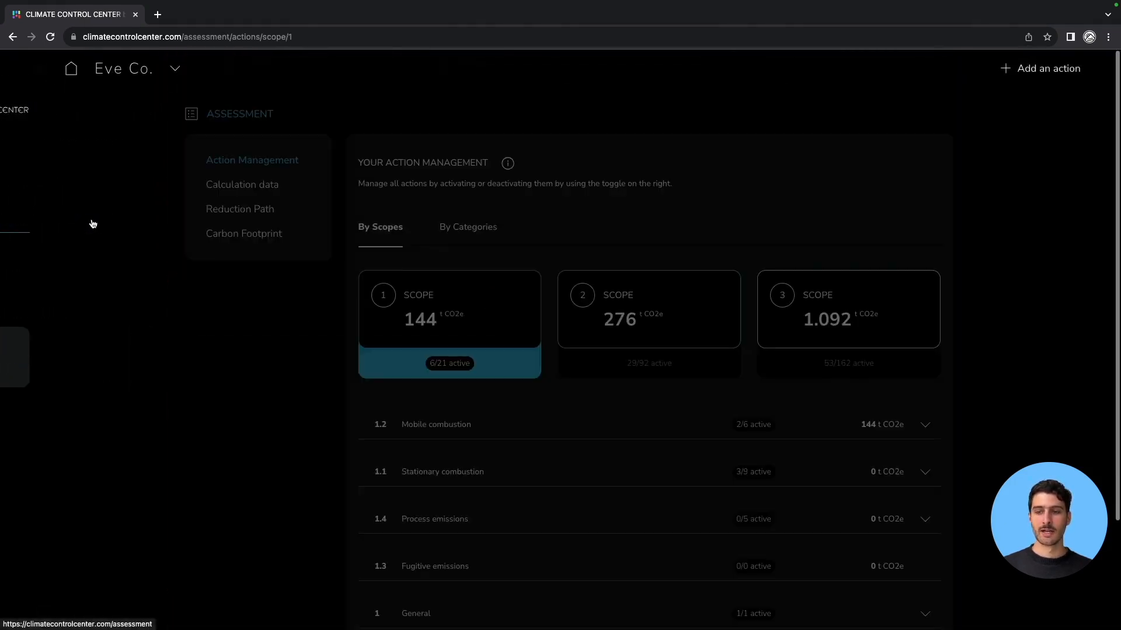
left_click(243, 185)
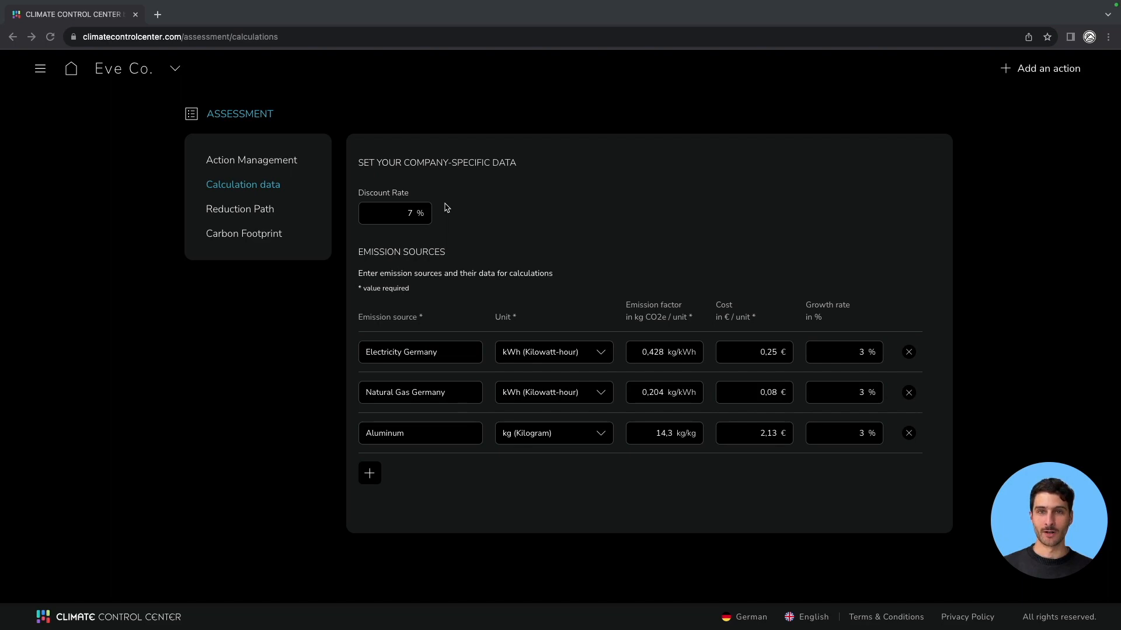
left_click(414, 214)
key("BackSpace")
type("8")
left_click(529, 219)
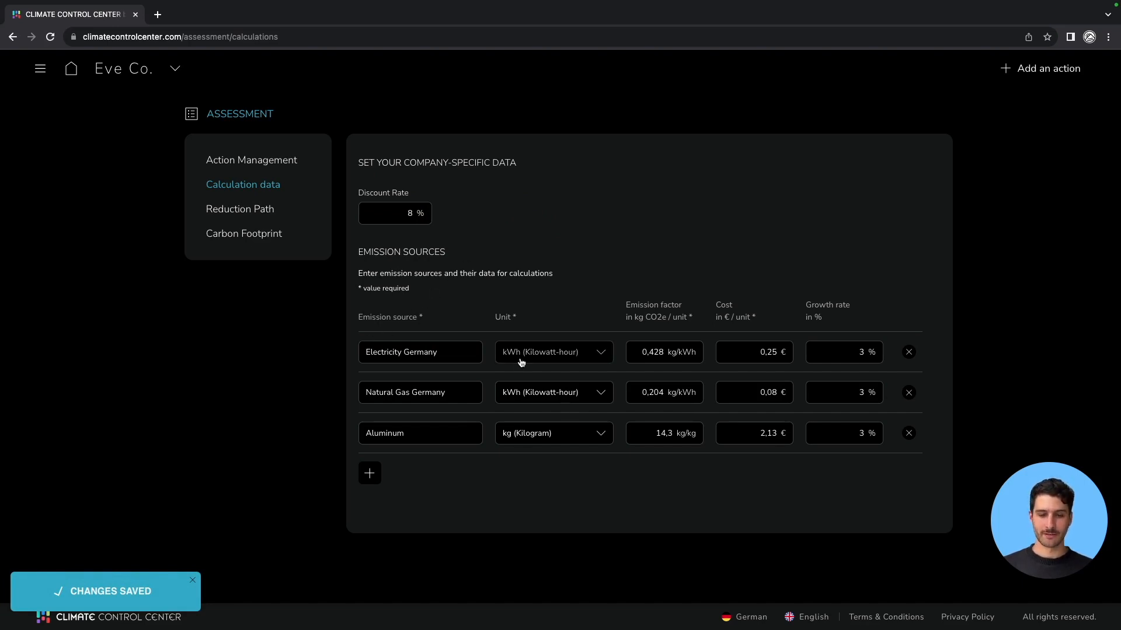
Set the cost of Electricity Germany to 0,30 € per kWh.
left_click(775, 351)
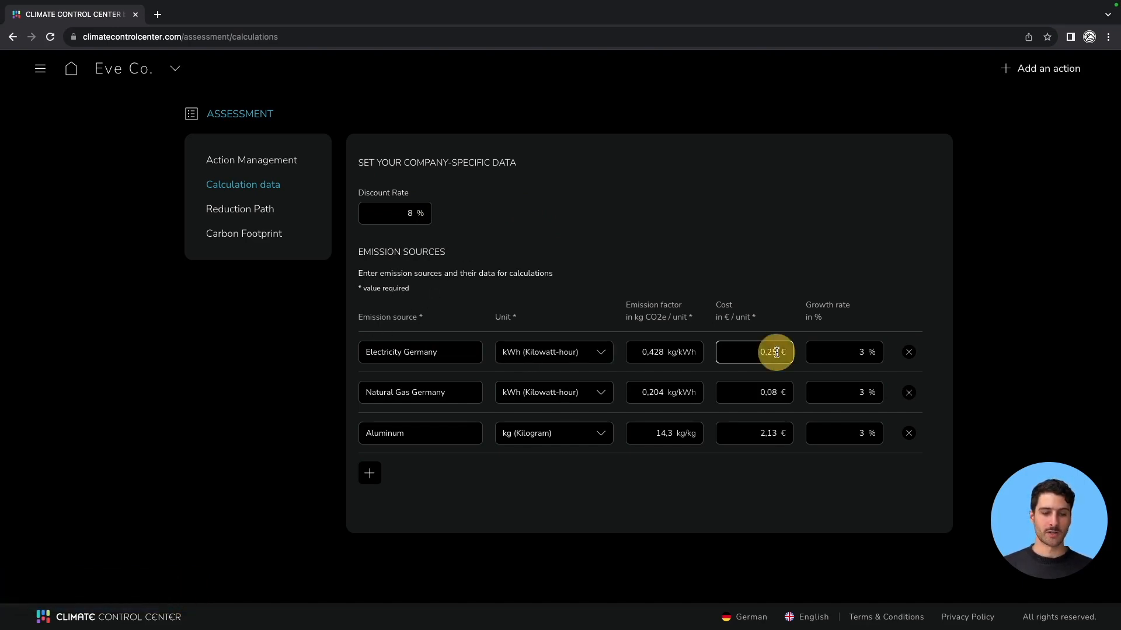
key("BackSpace")
key("BackSpace")
type("30")
left_click(824, 273)
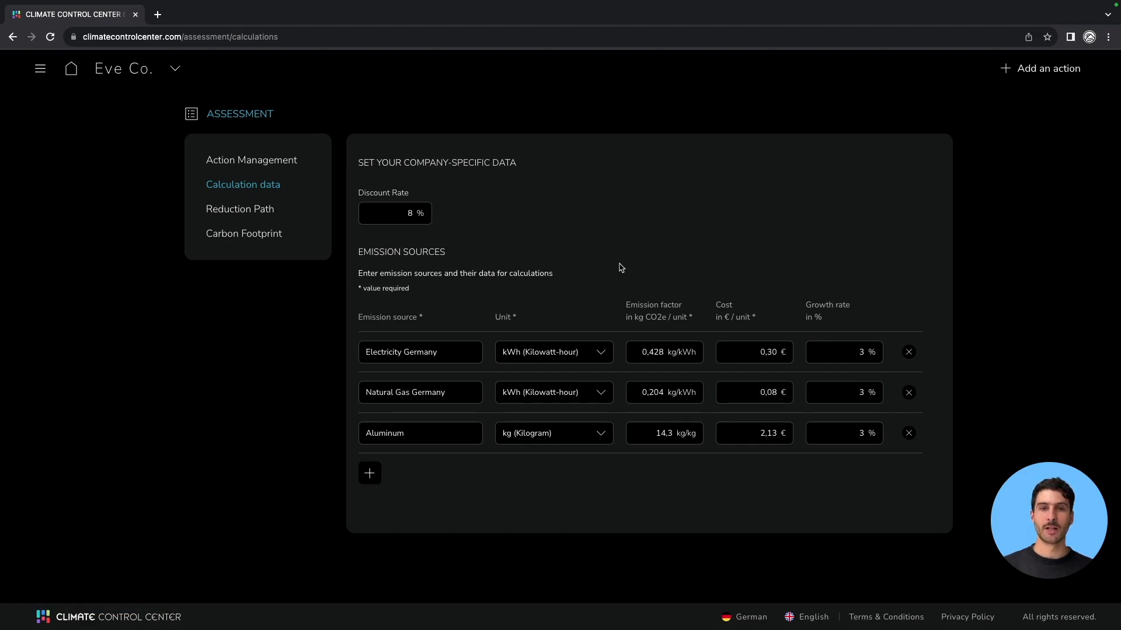
Open the 'Install a Photovoltaic System 2' action from the roadmap and launch its financial KPIs calculator.
left_click(36, 70)
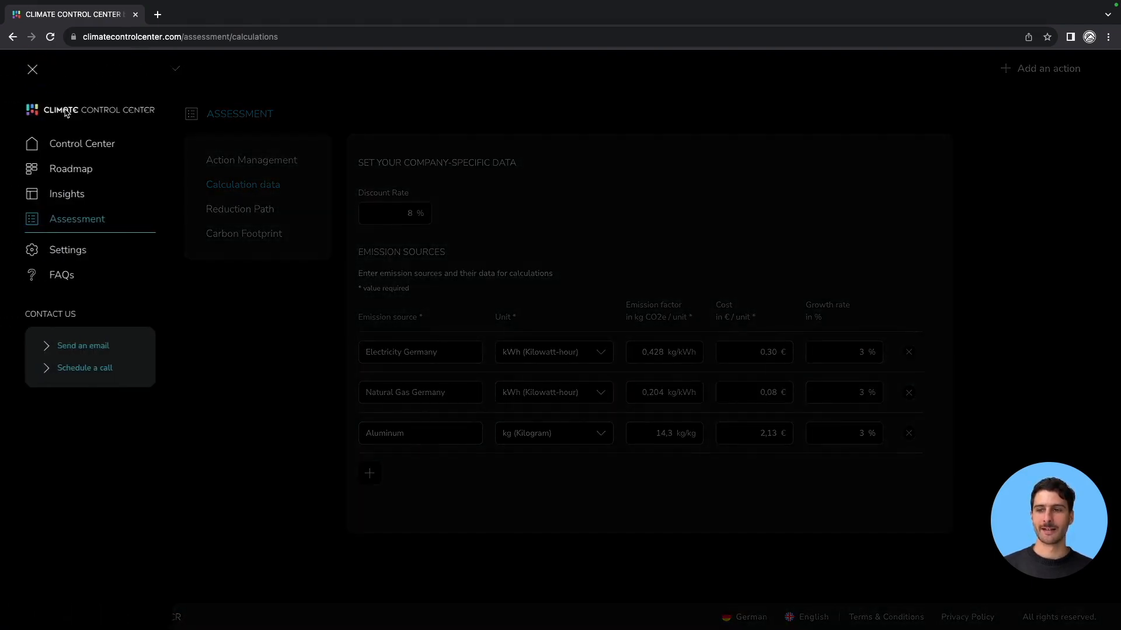
left_click(82, 170)
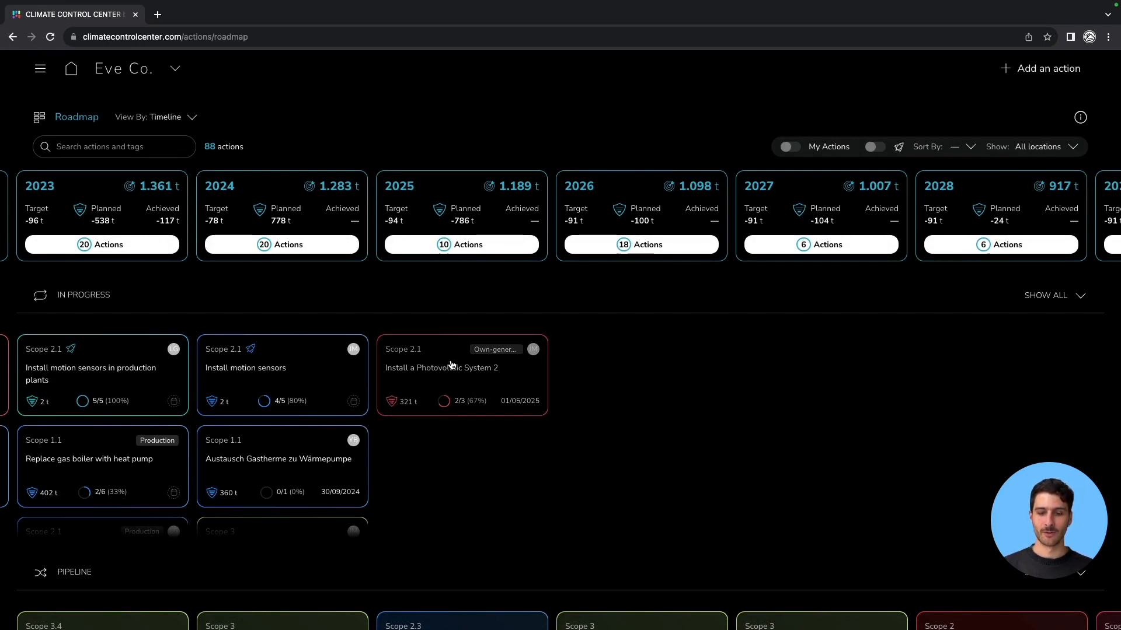
left_click(483, 369)
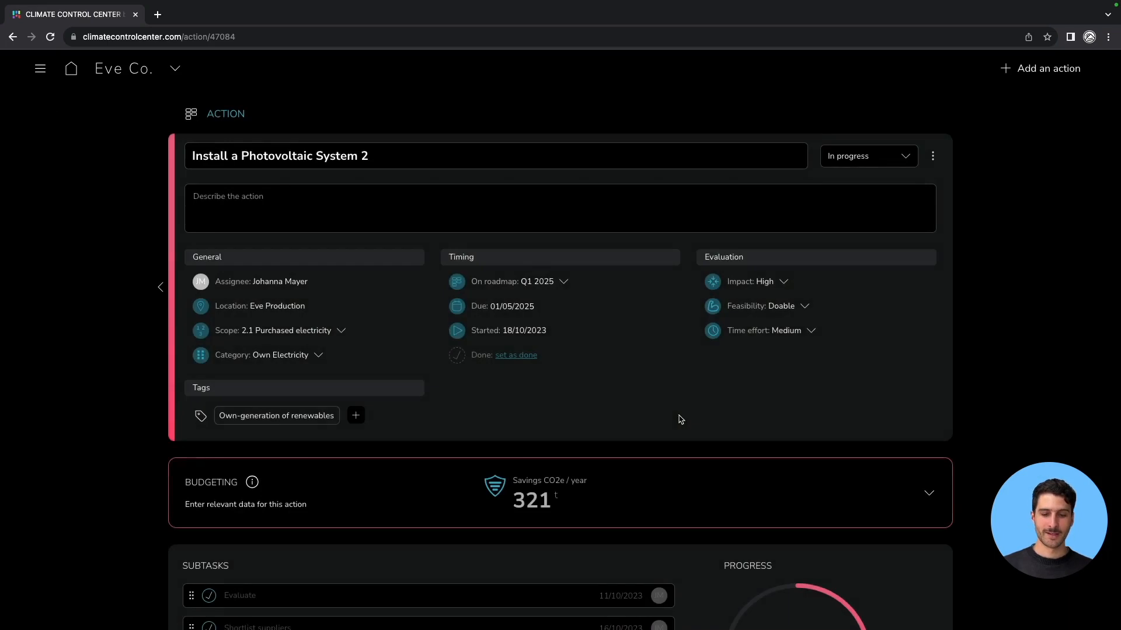
scroll(680, 420, "down", 2)
left_click(927, 373)
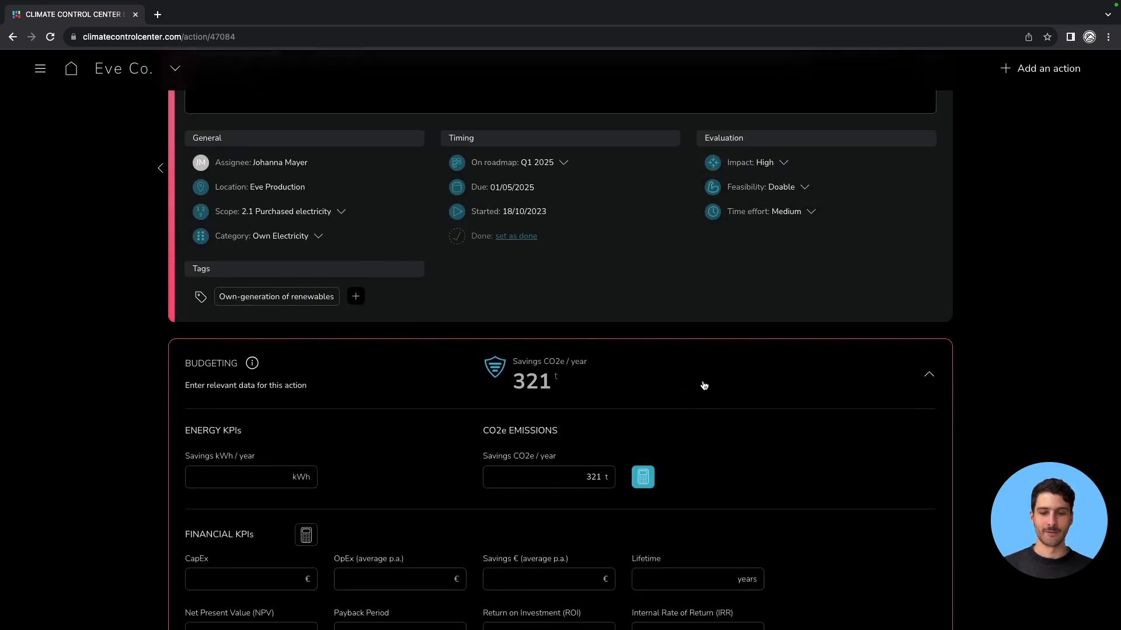
scroll(706, 394, "down", 2)
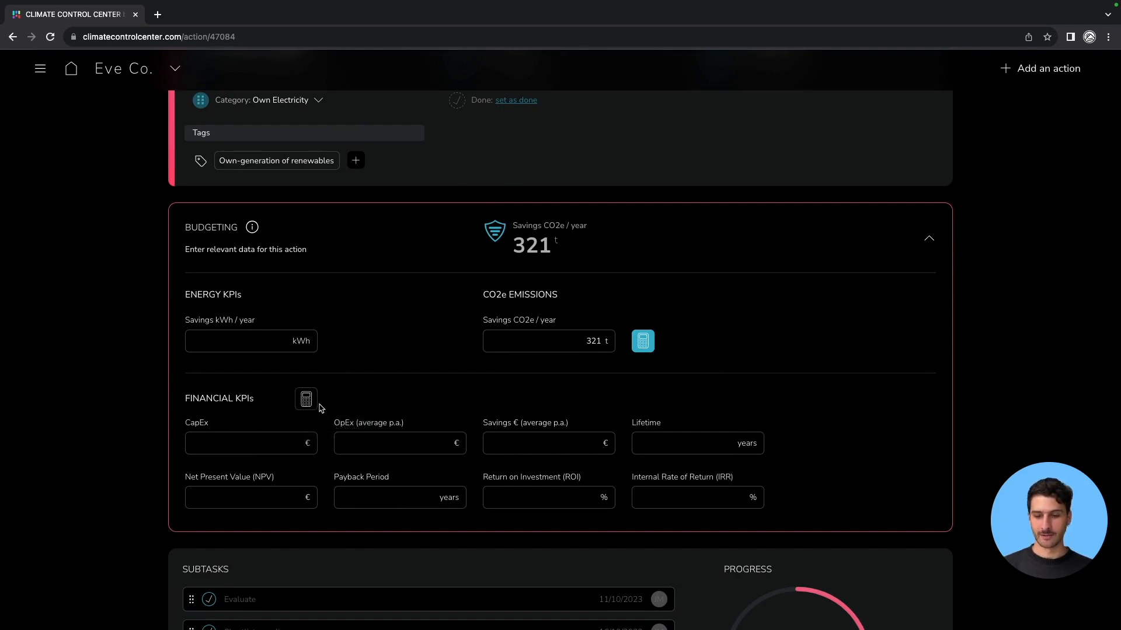
left_click(307, 399)
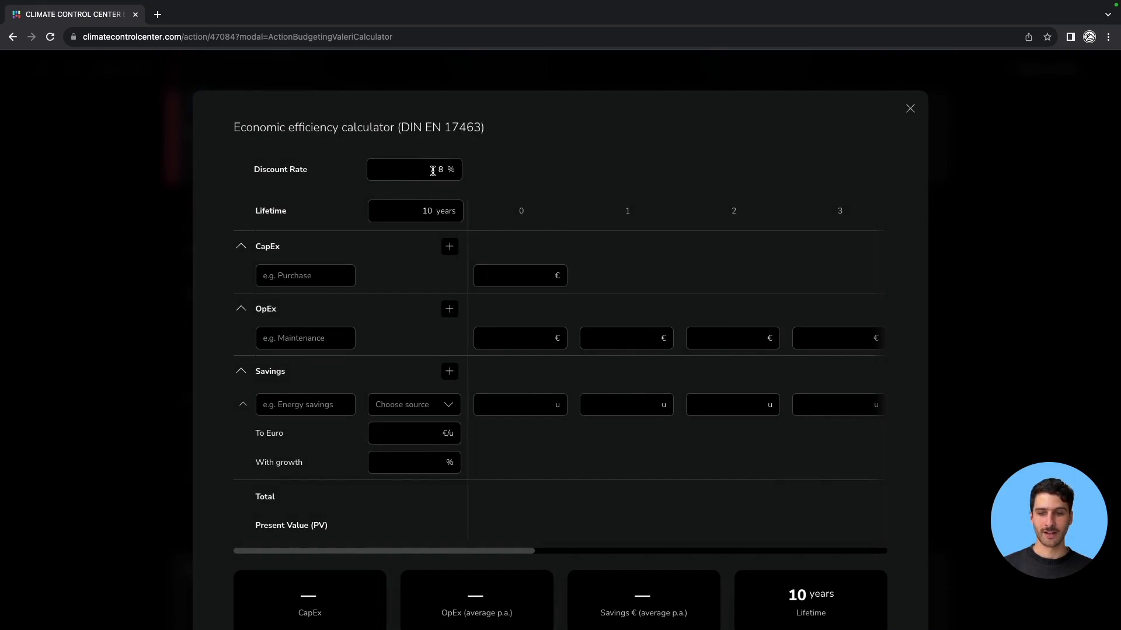
Set the calculator lifetime to 15 years.
double_click(419, 212)
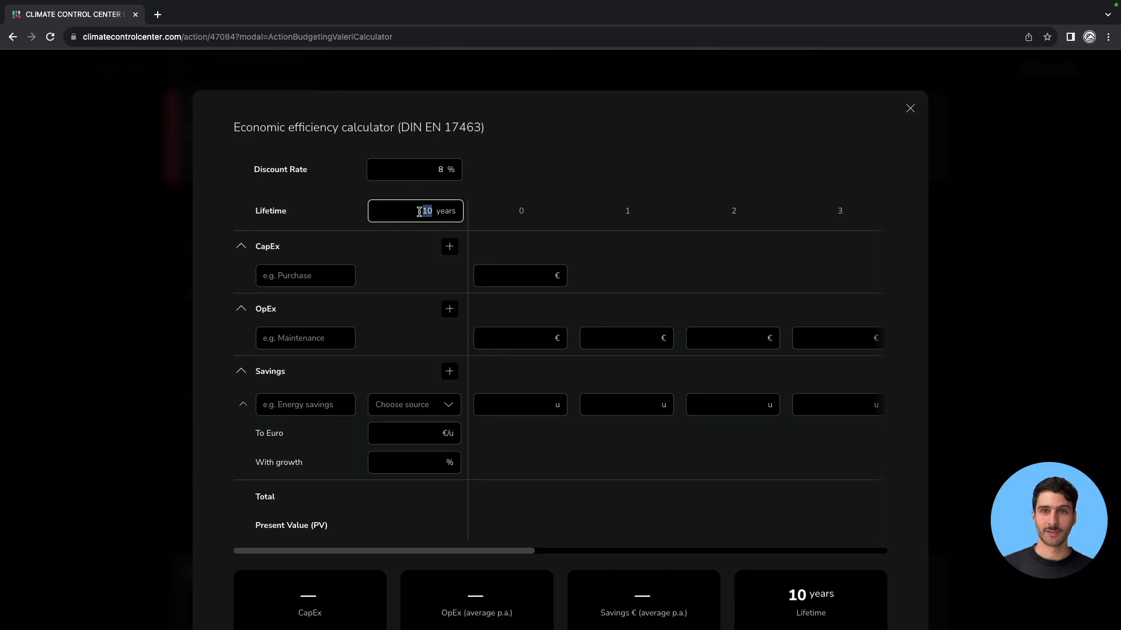
type("15")
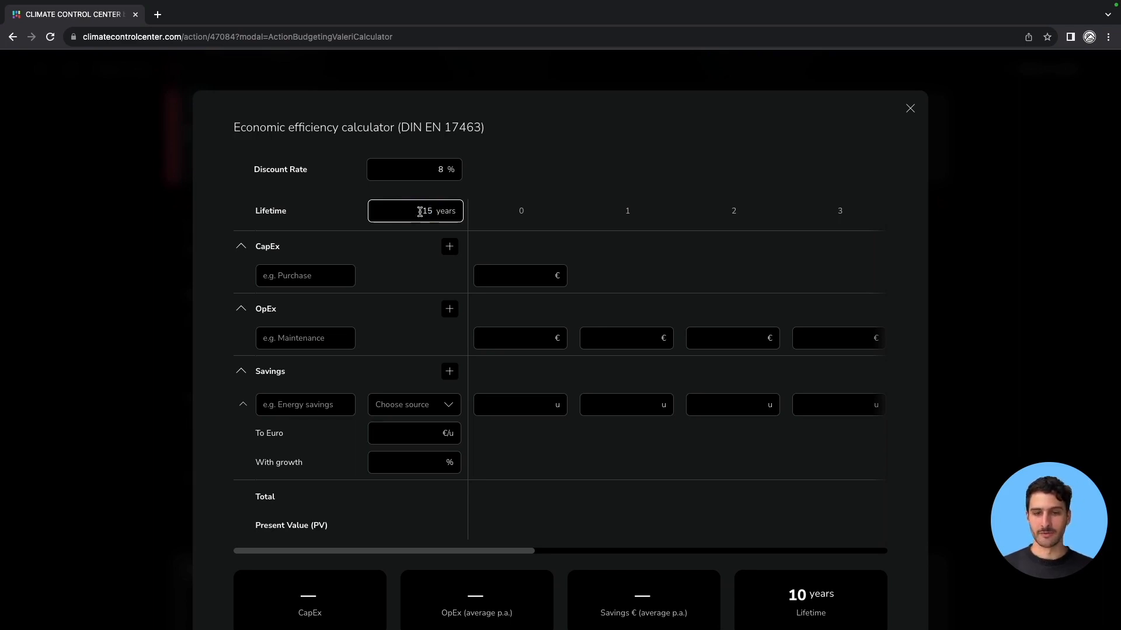
left_click(511, 205)
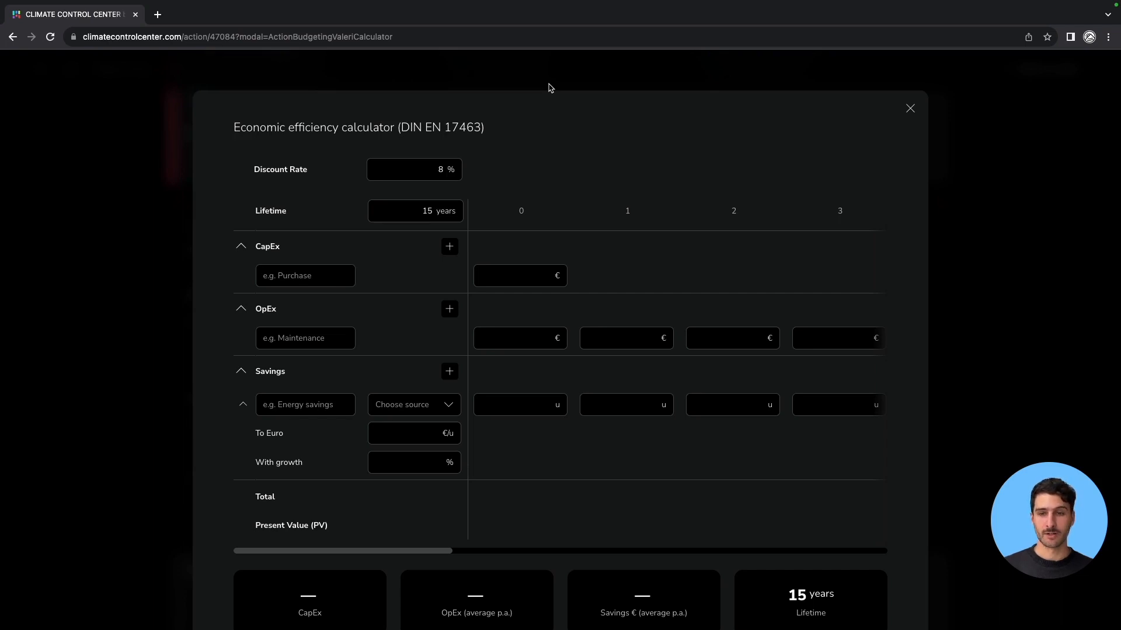
Add a CapEx item named Equipment costing 500000 € in year 0.
left_click(306, 276)
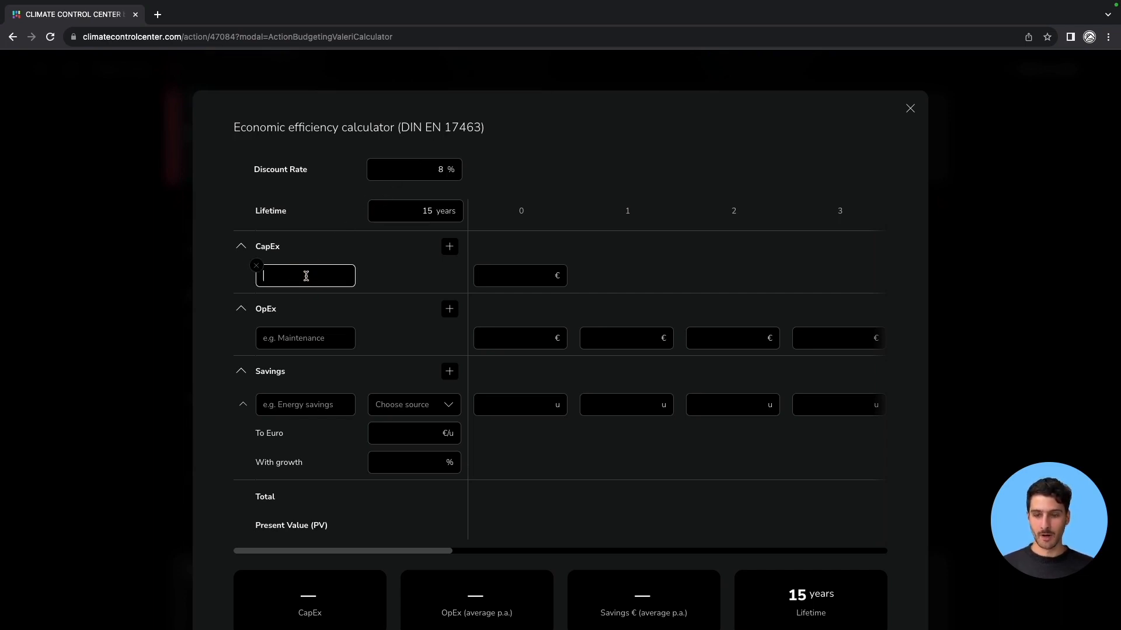
type("equim")
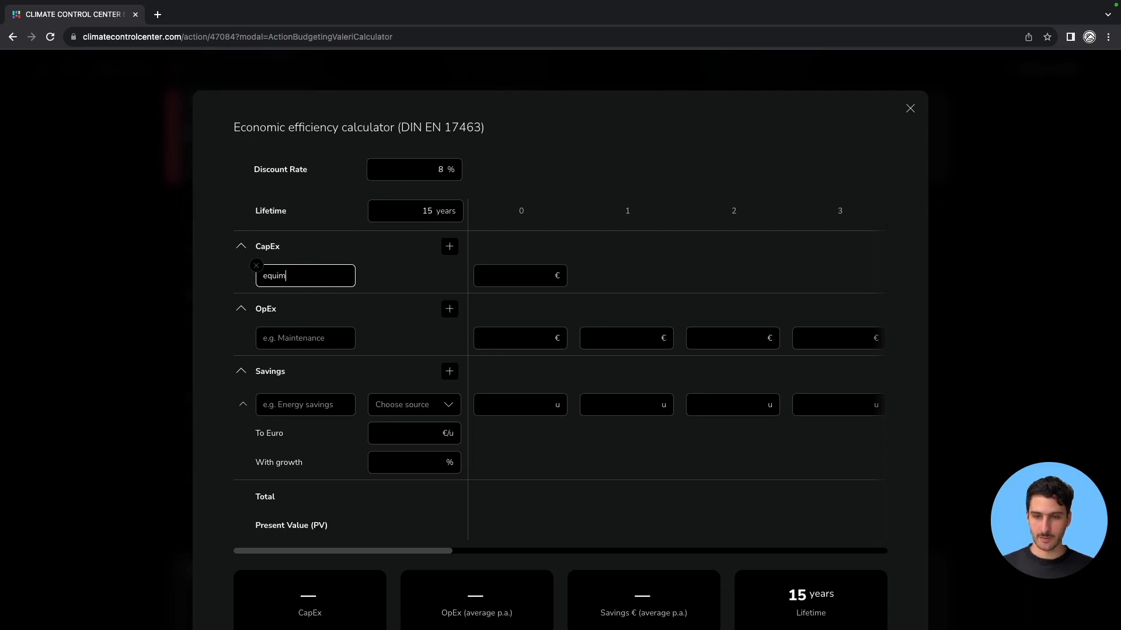
key("BackSpace")
key("BackSpace")
key("BackSpace")
key("BackSpace")
type("Equipment")
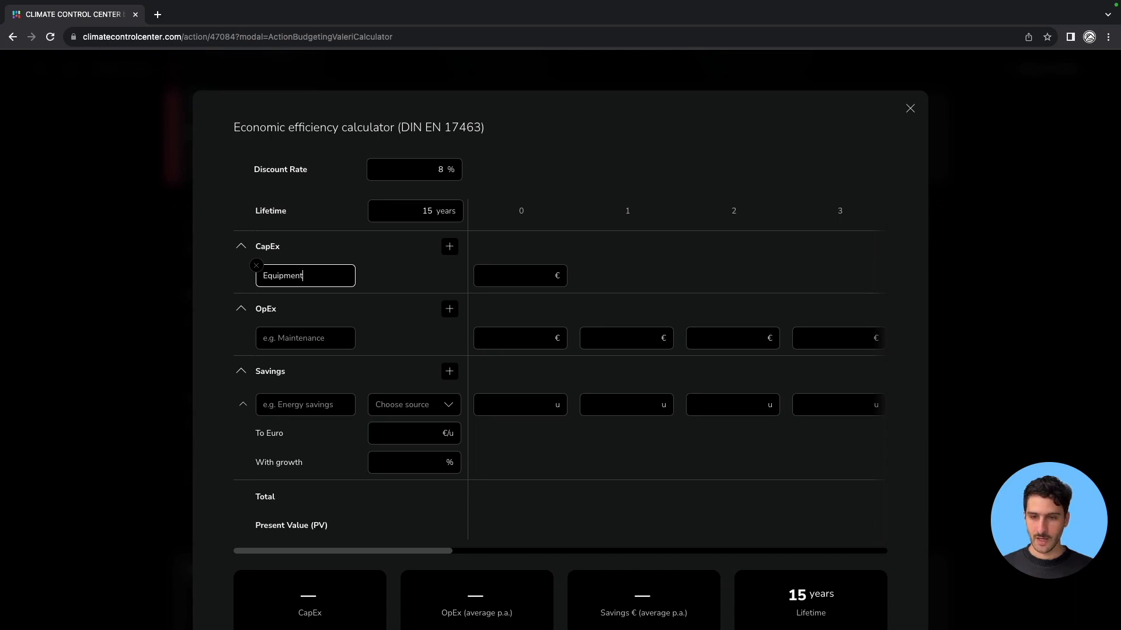
left_click(520, 275)
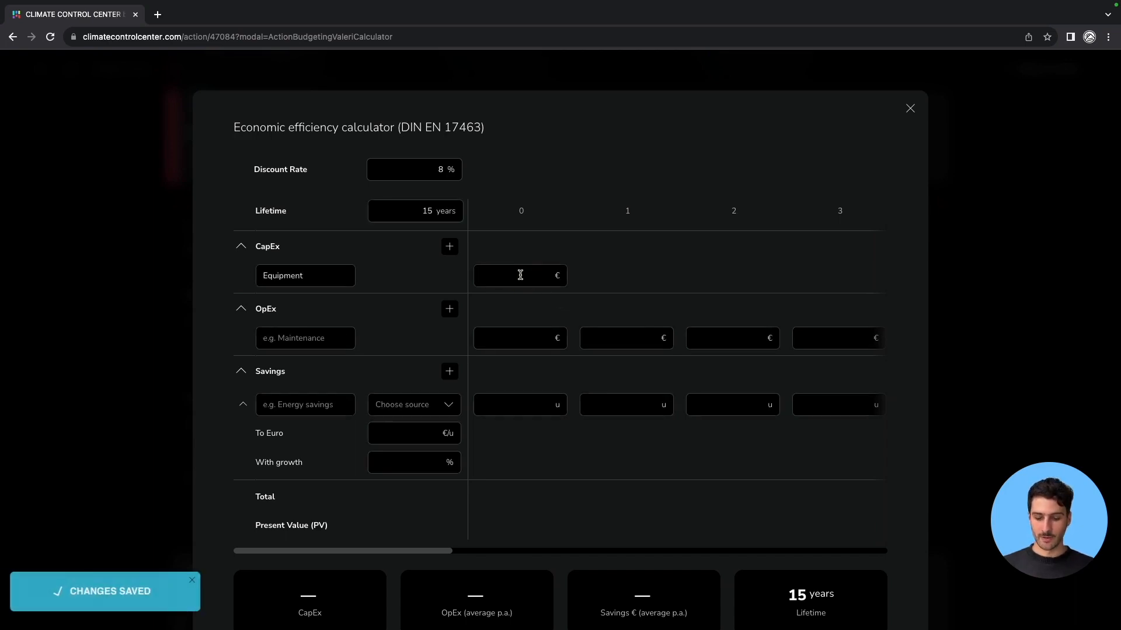
left_click(520, 275)
type("500000")
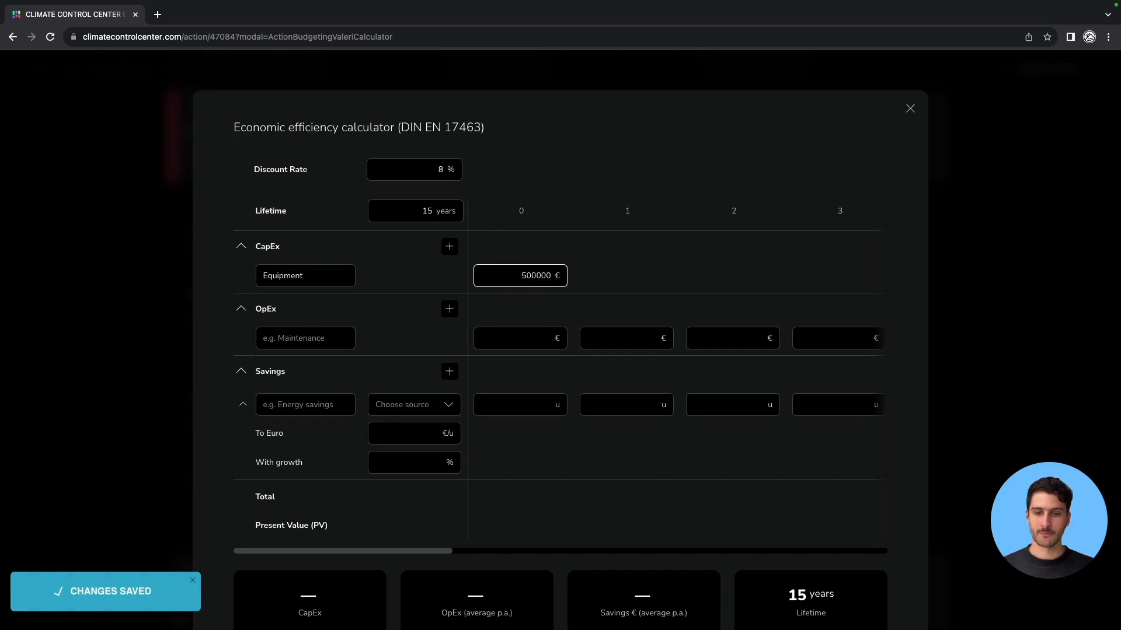
Add a second CapEx item named Installation costing 50000 € in year 0.
left_click(448, 247)
key("Return")
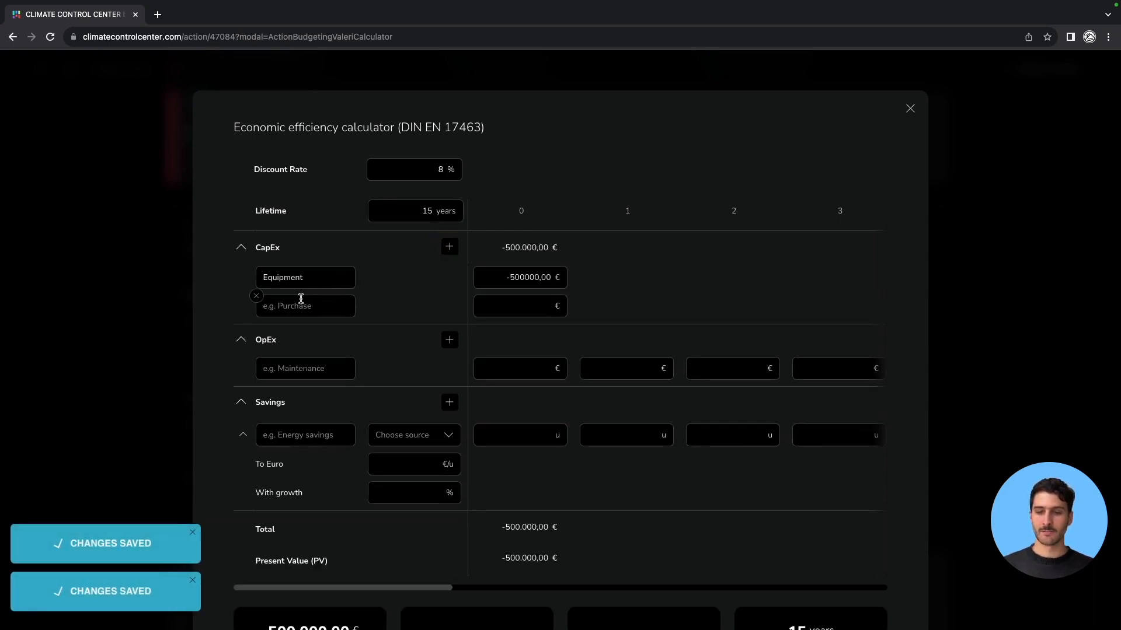
left_click(301, 307)
type("Installation")
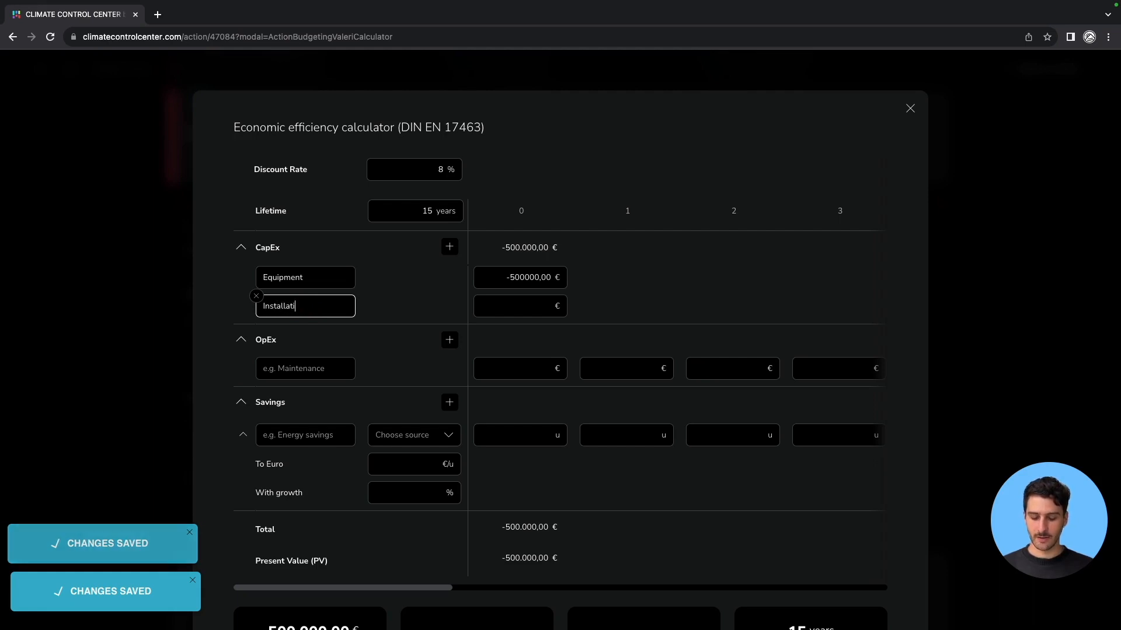
left_click(514, 306)
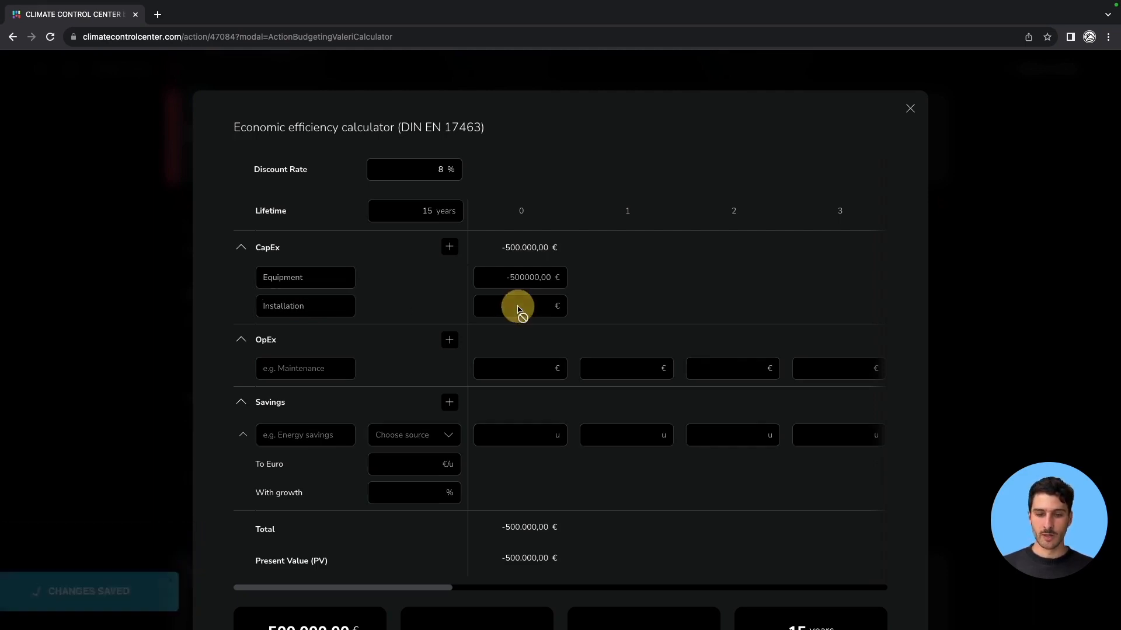
type("50000")
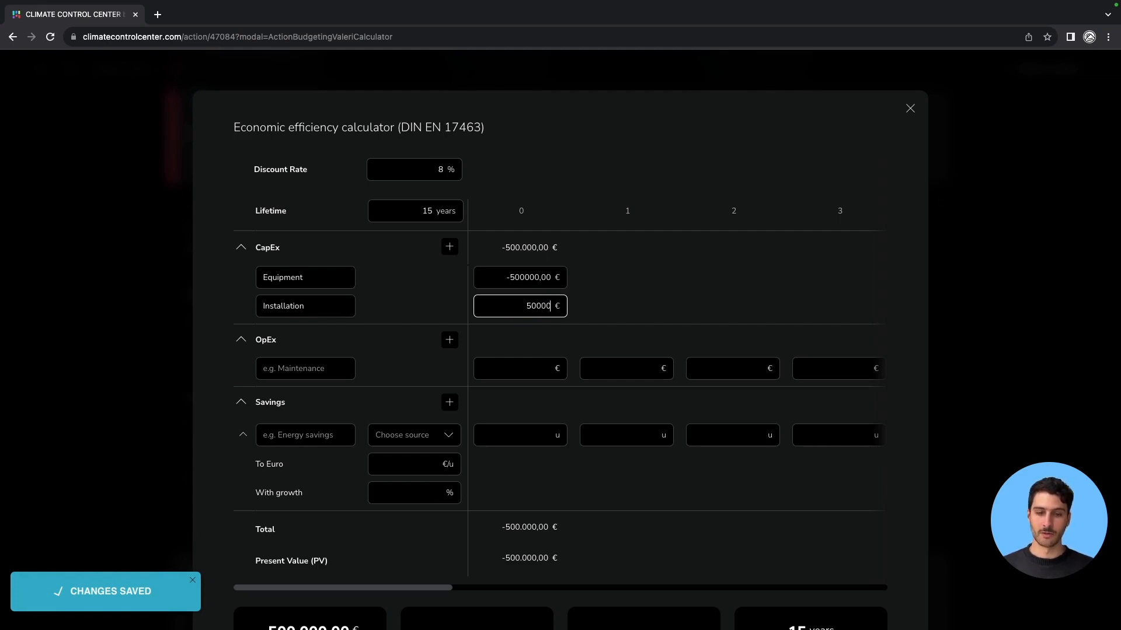
left_click(425, 298)
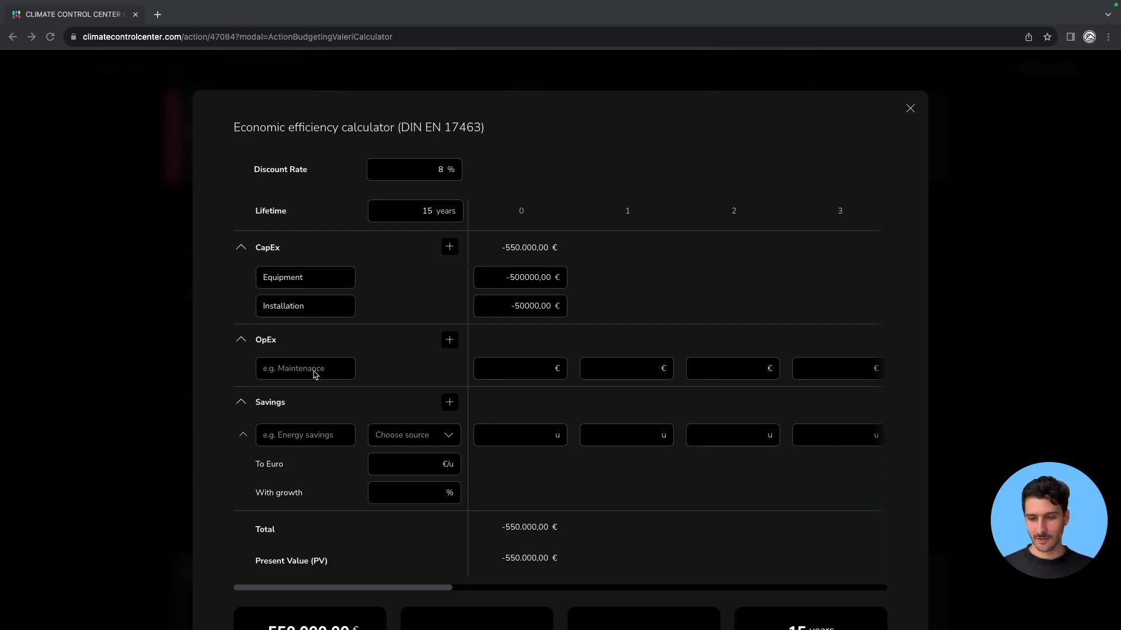
Name the OpEx item Maintenance and enter 2000 € for year 1.
left_click(335, 369)
type("MAin")
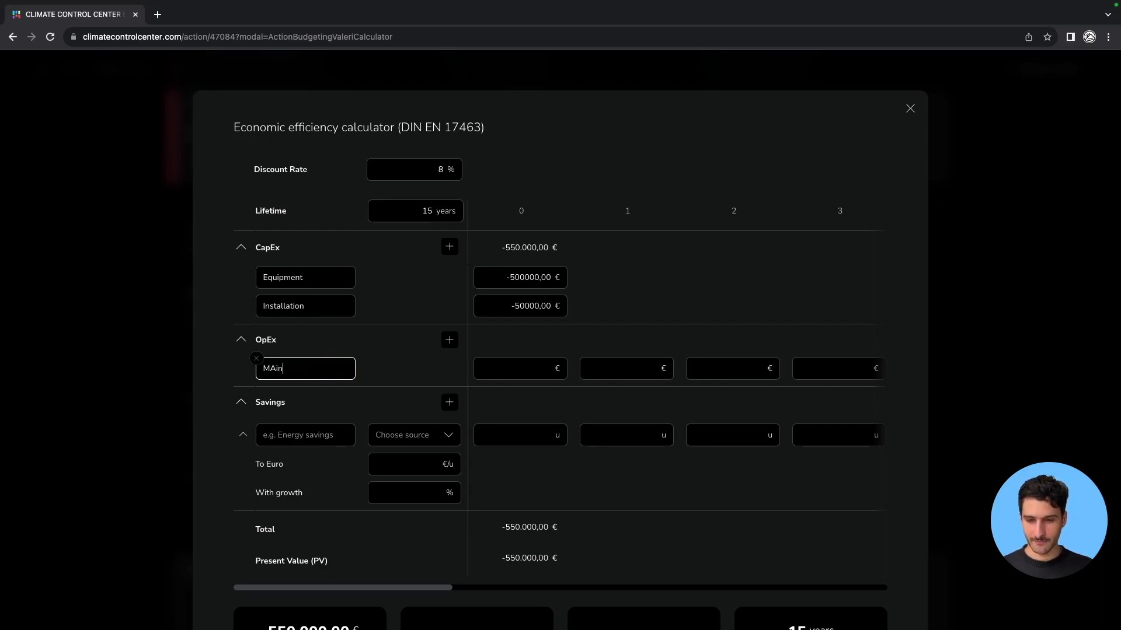
type("taintenance")
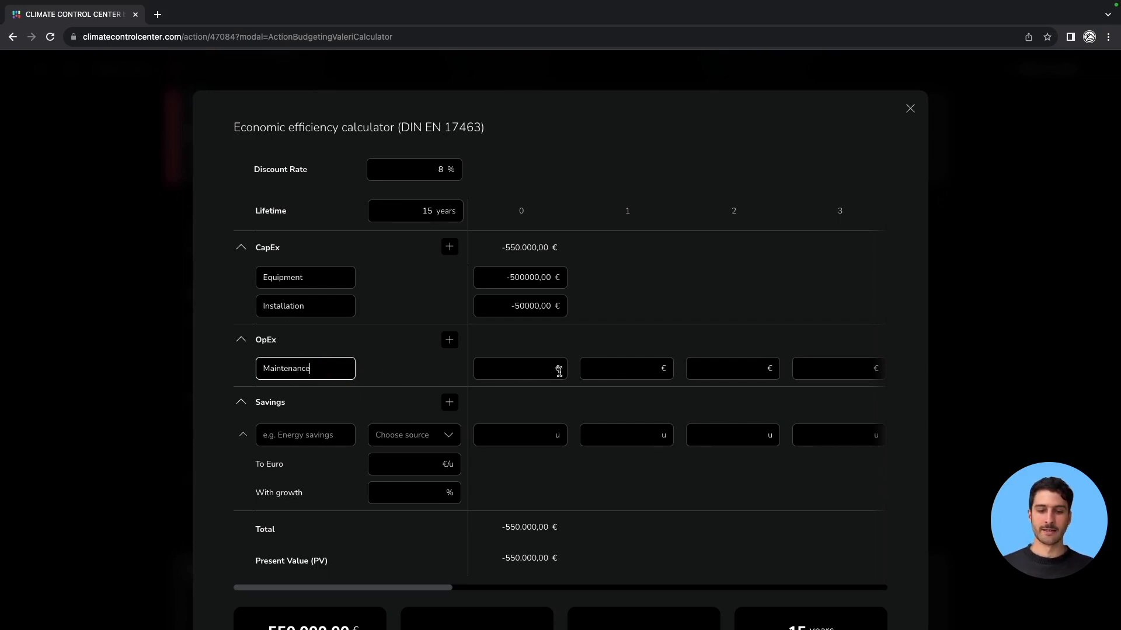
left_click(608, 369)
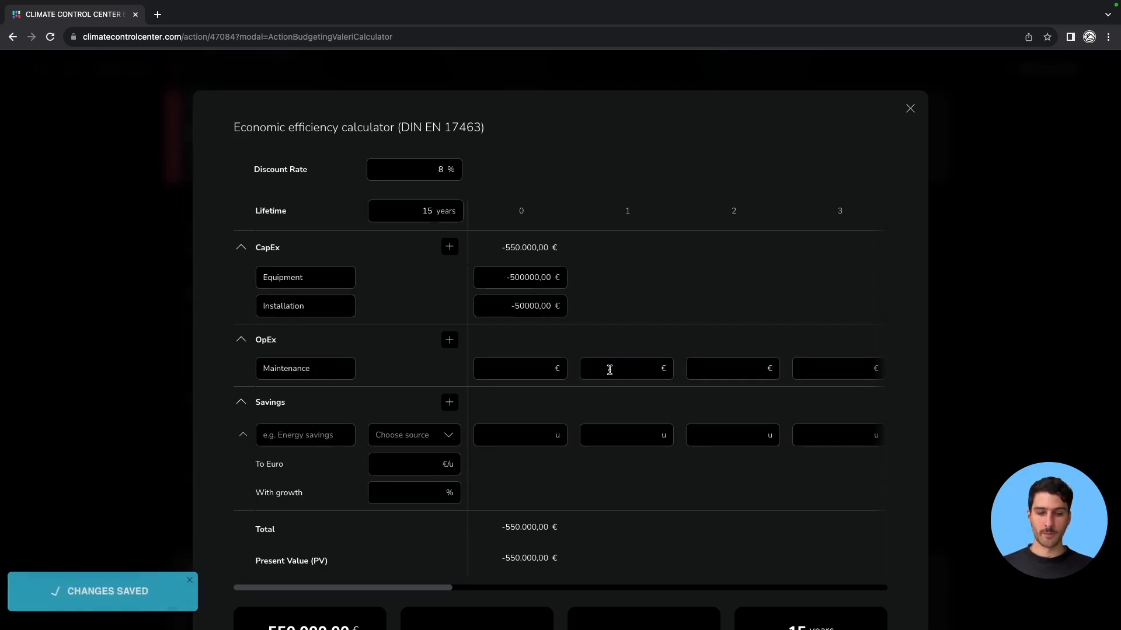
type("2000")
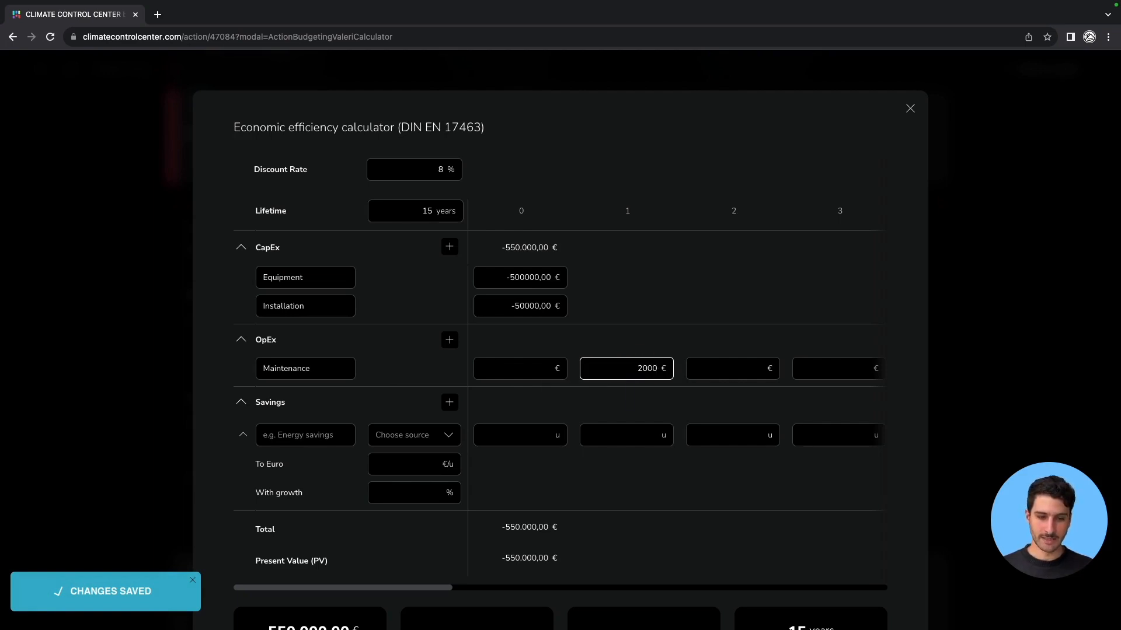
Add a second OpEx item named Inverter replacement.
left_click(696, 308)
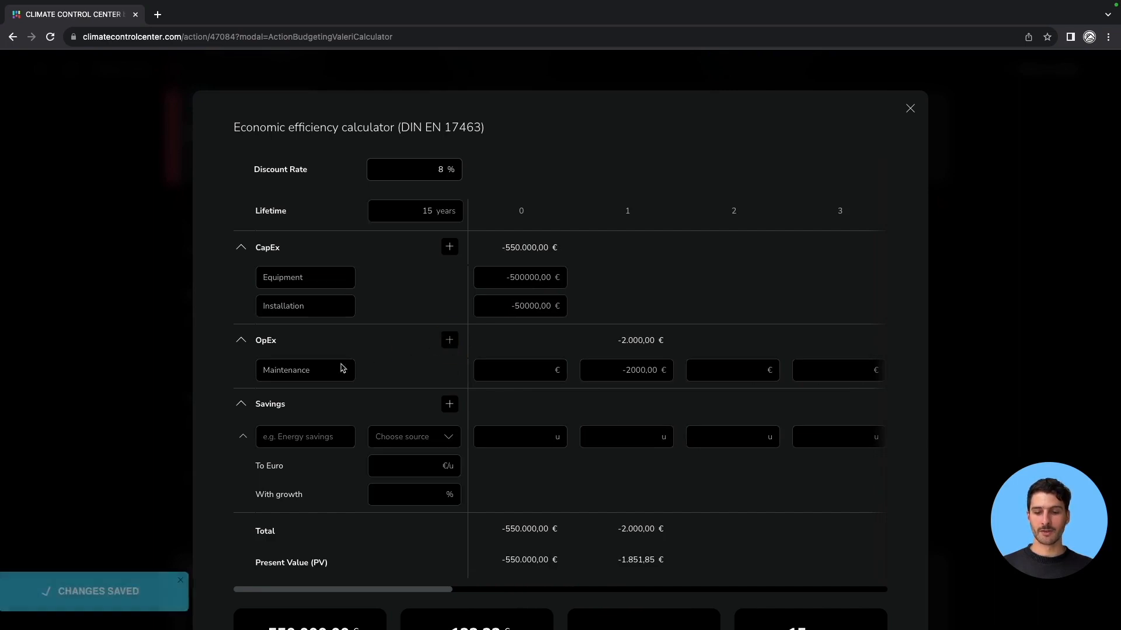
left_click(299, 397)
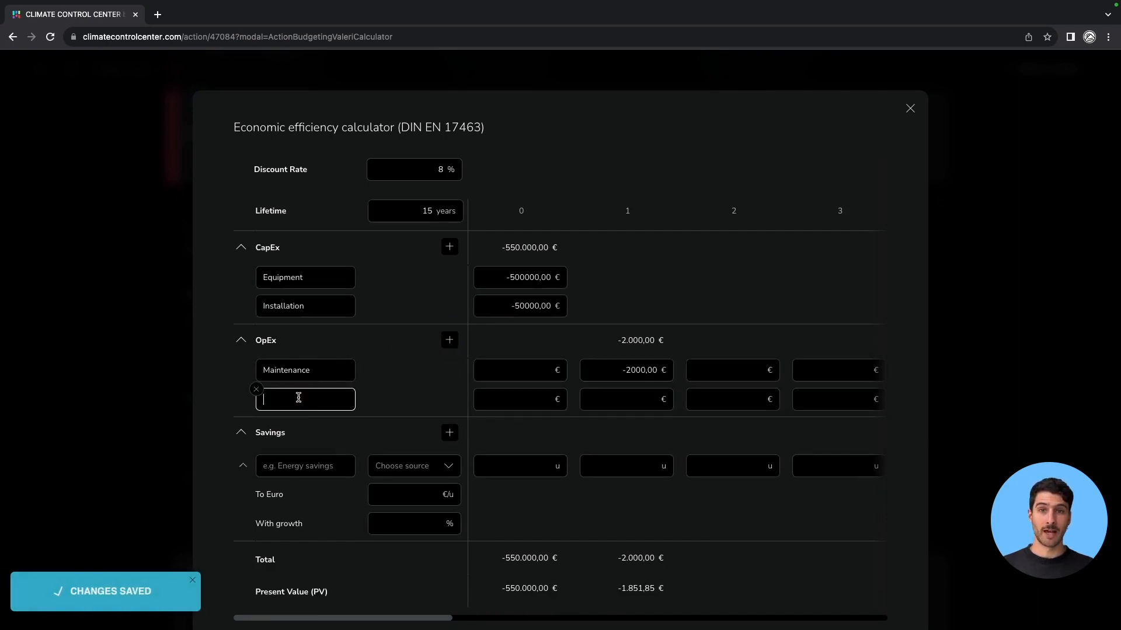
type("Inverter replacement")
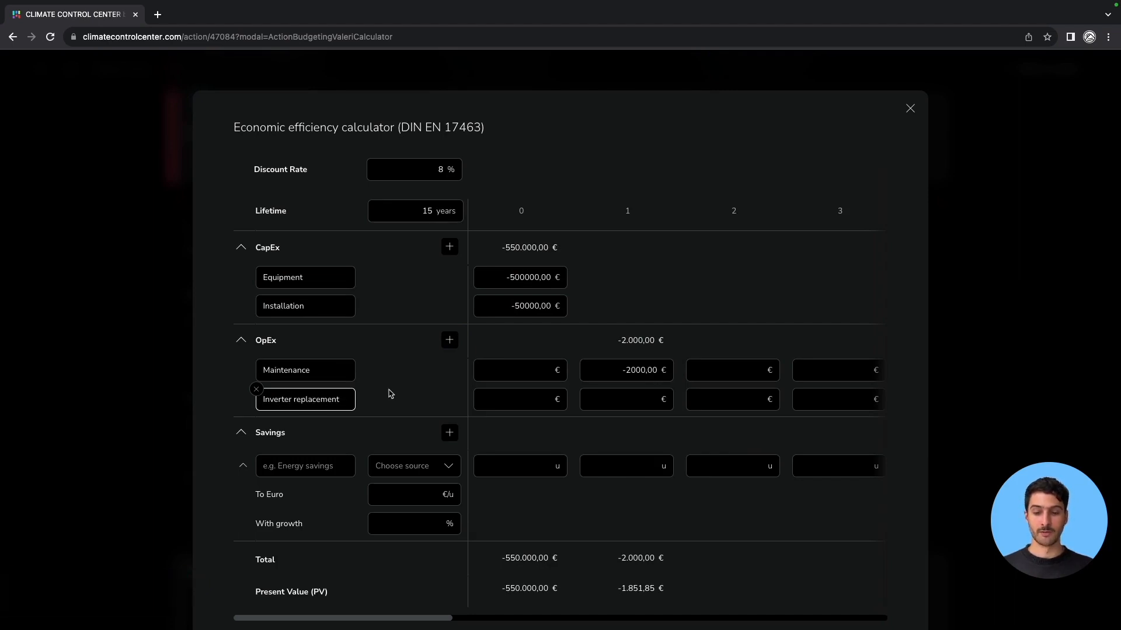
left_click(403, 402)
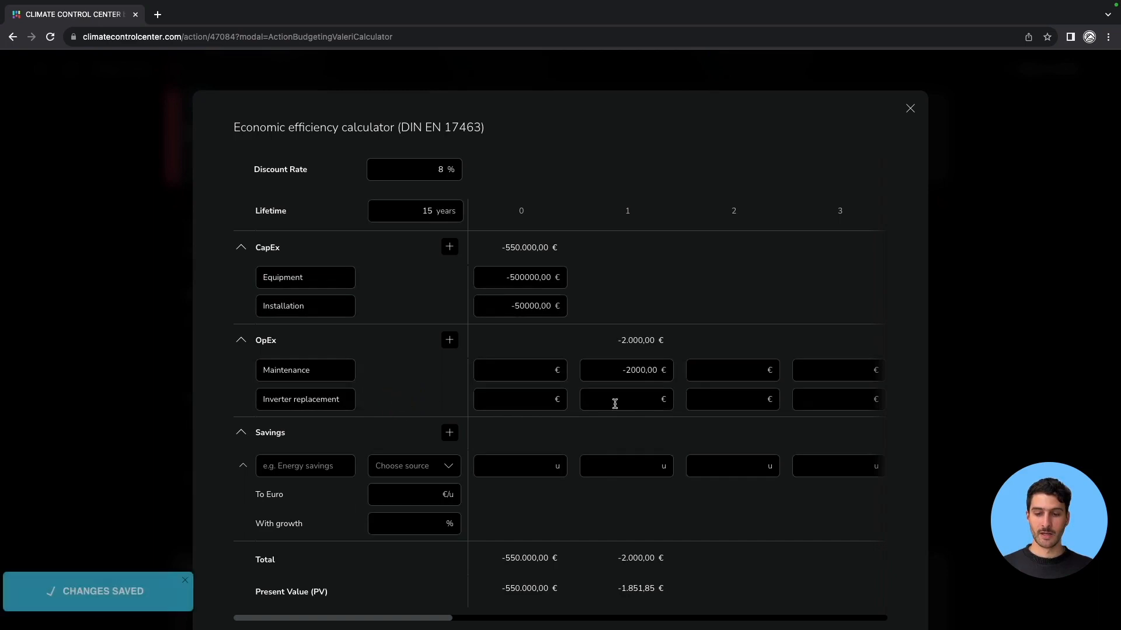
Enter 10000 € for Inverter replacement in year 12.
scroll(663, 408, "right", 1)
scroll(663, 408, "right", 10)
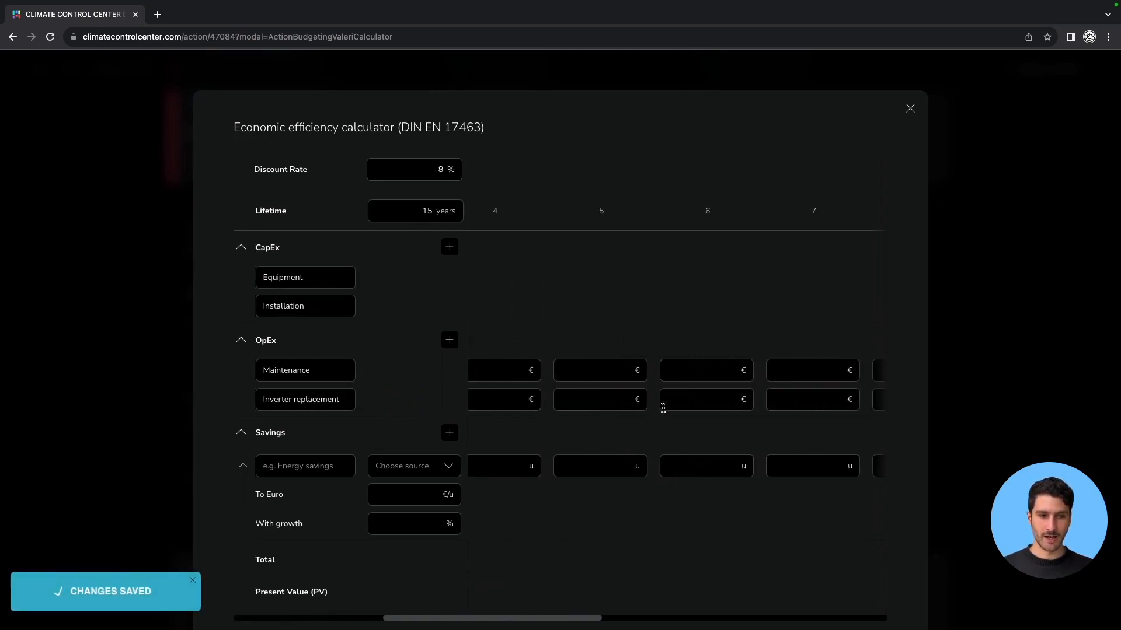
scroll(731, 403, "right", 2)
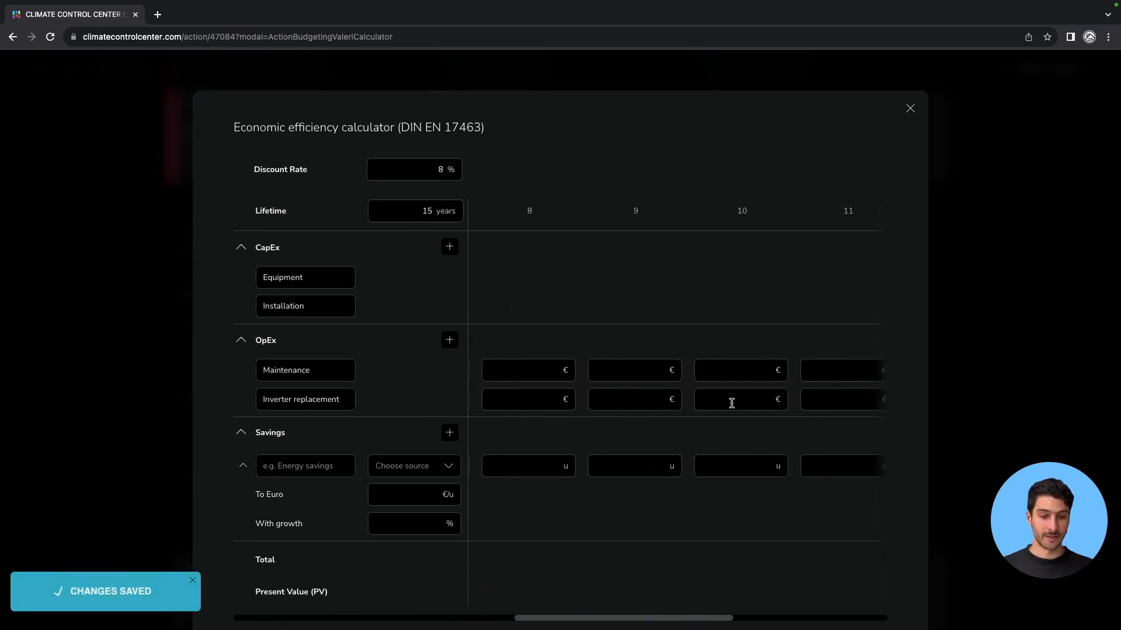
scroll(731, 403, "right", 2)
left_click(752, 397)
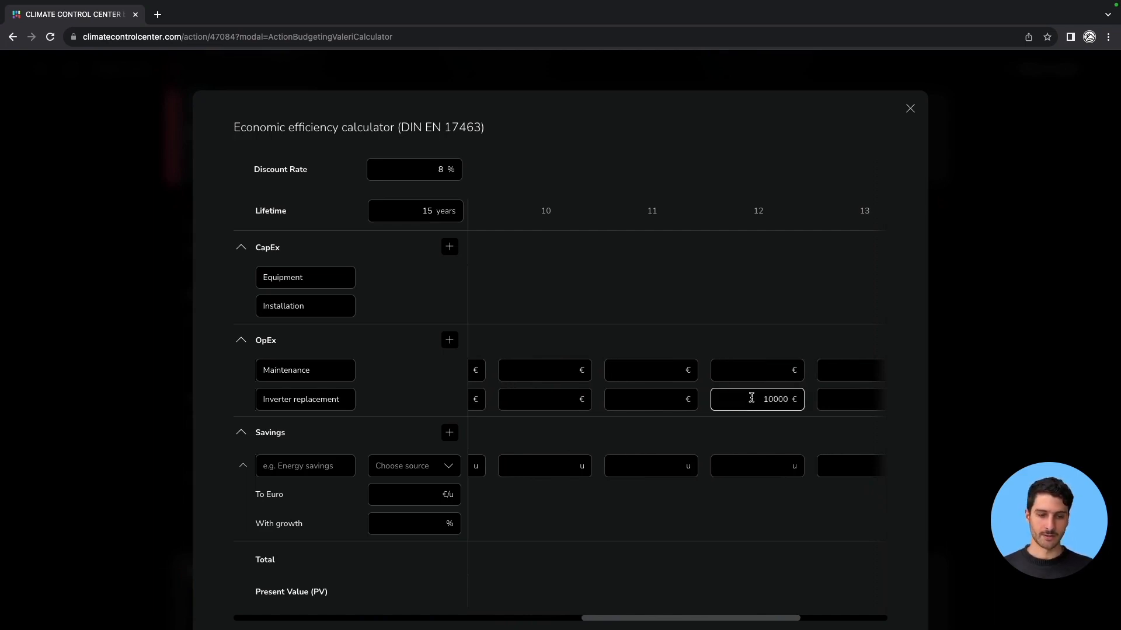
type("10000")
left_click(733, 309)
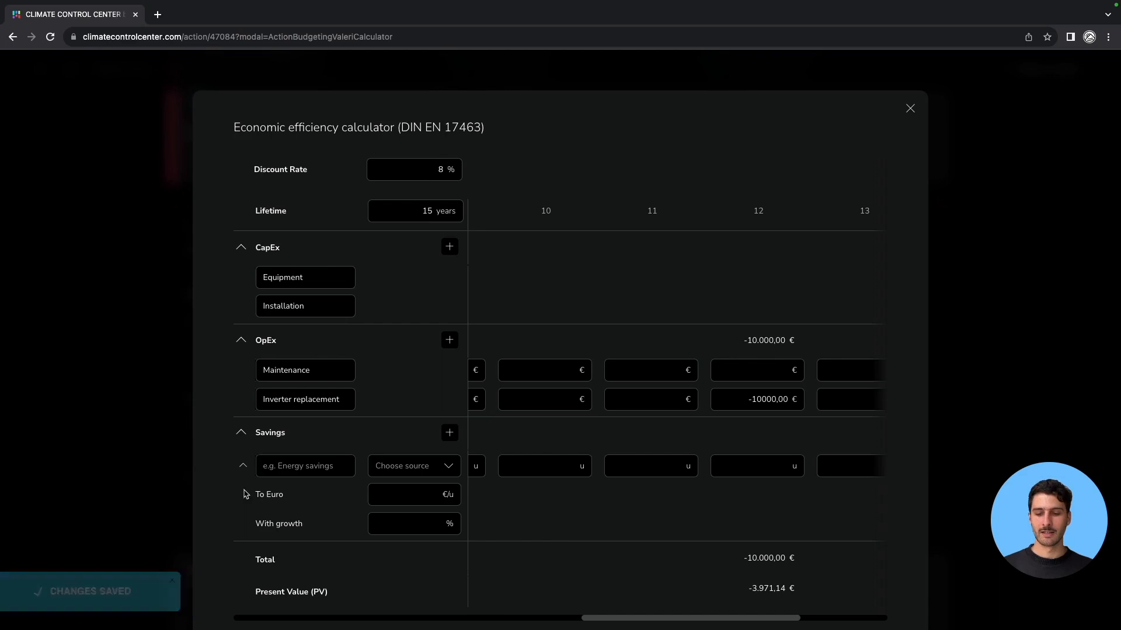
Name the savings item Energy Savings and select Electricity Germany as its source.
left_click(316, 467)
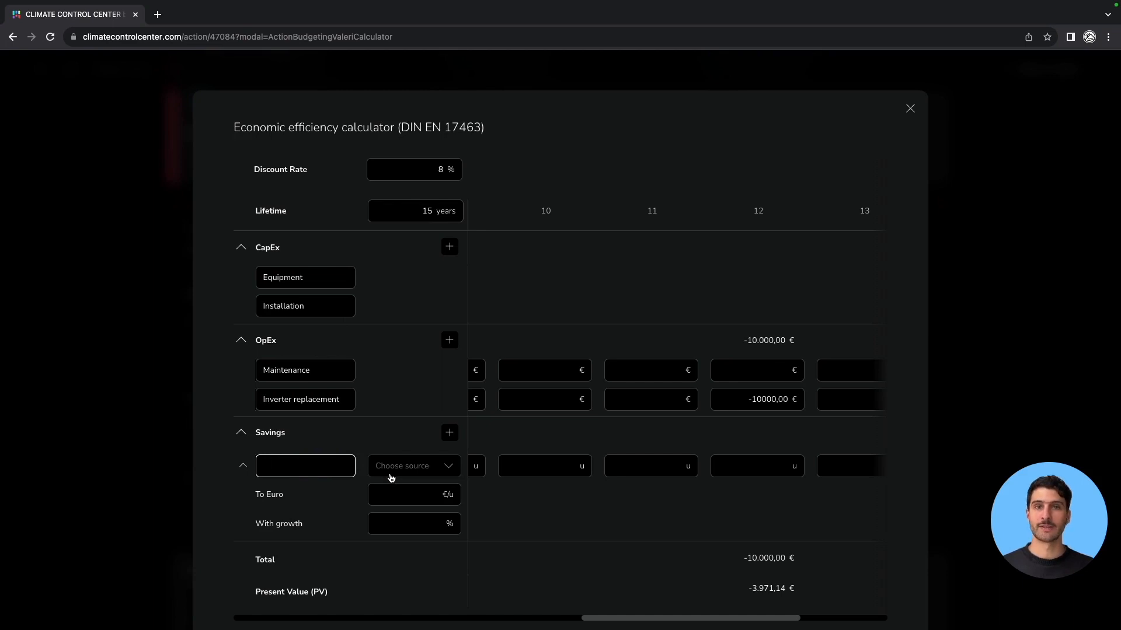
type("Energy Savings")
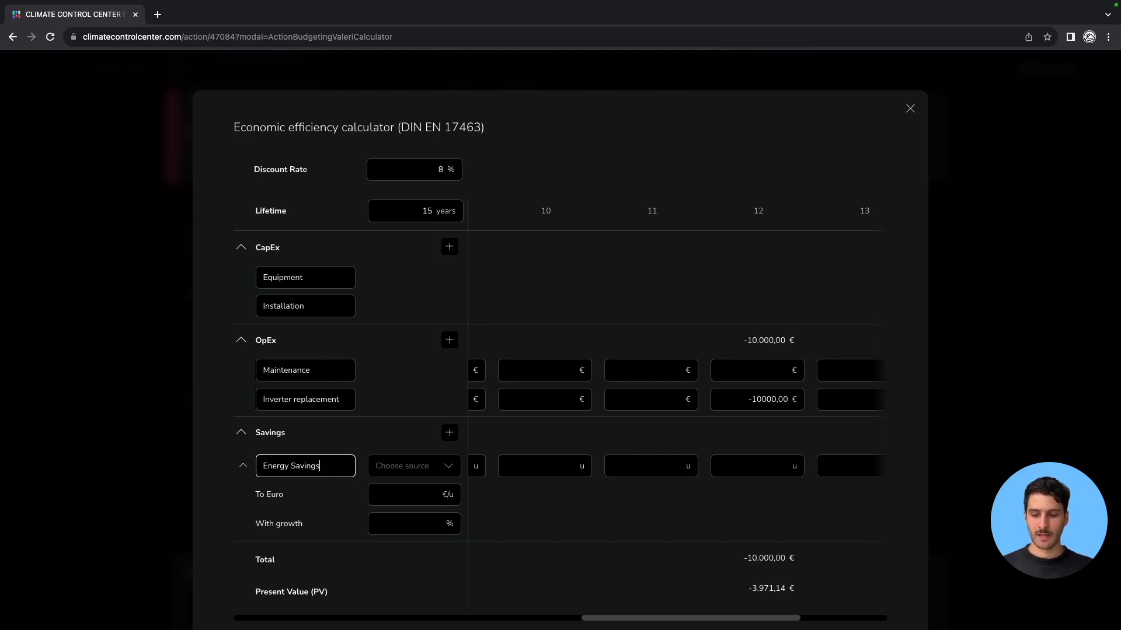
left_click(428, 470)
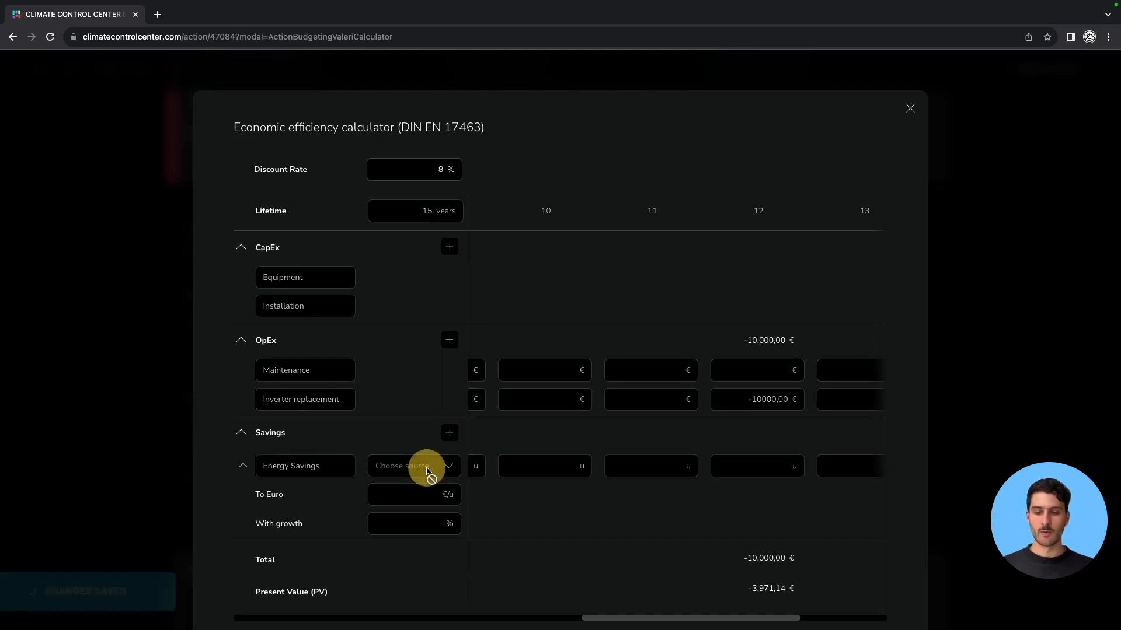
left_click(442, 472)
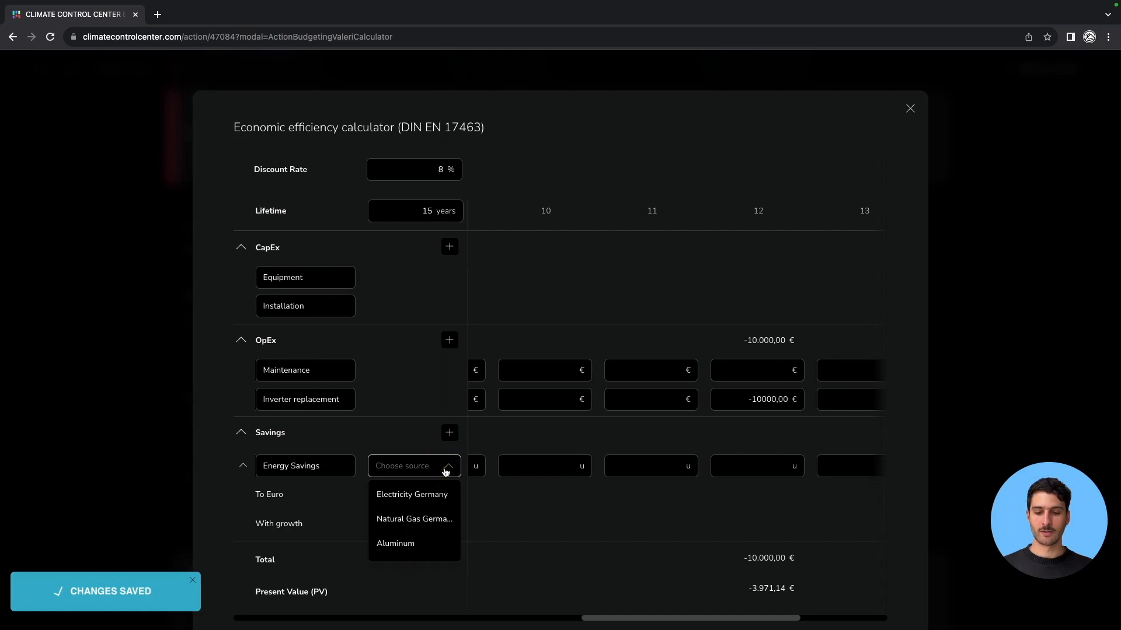
left_click(410, 495)
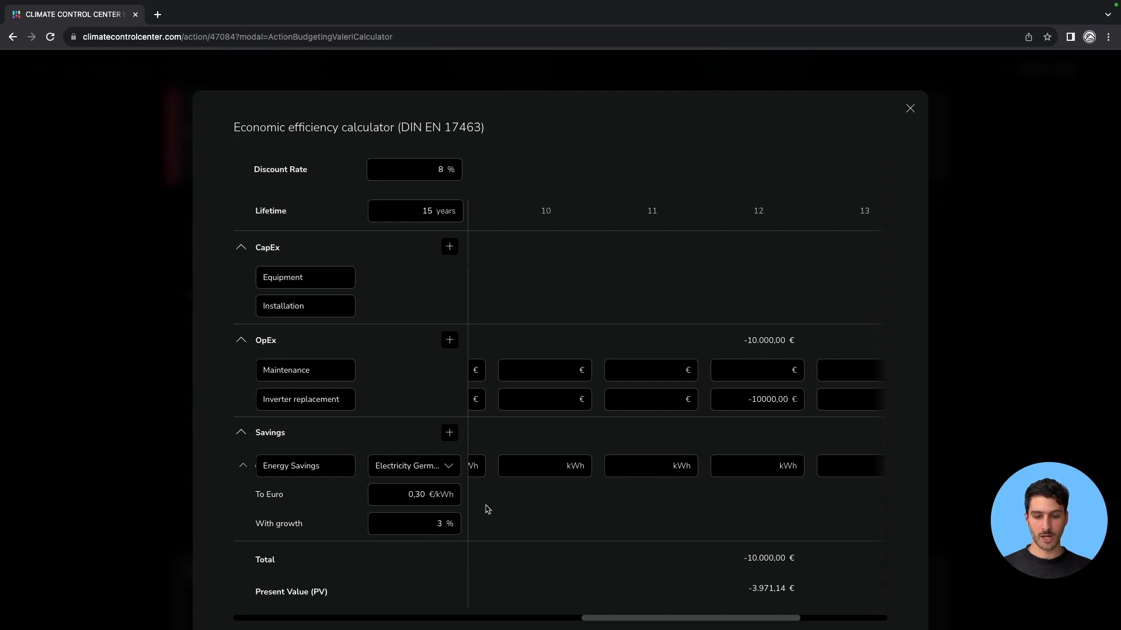
Enter 250000 kWh of energy savings for year 1.
scroll(531, 497, "left", 3)
scroll(531, 497, "left", 10)
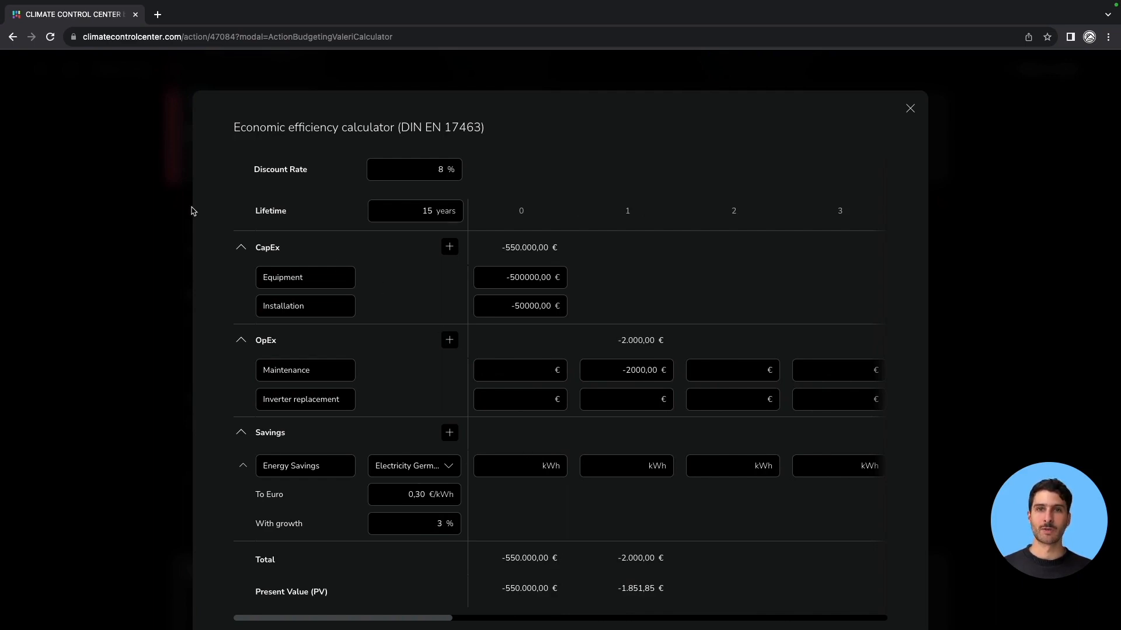
left_click(623, 467)
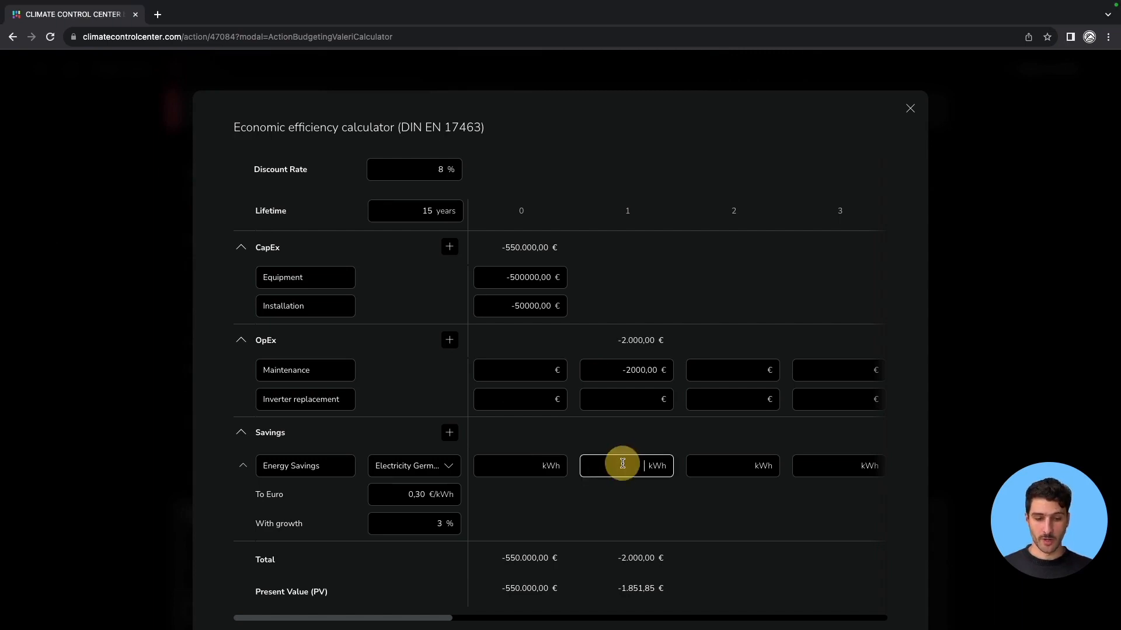
type("250000")
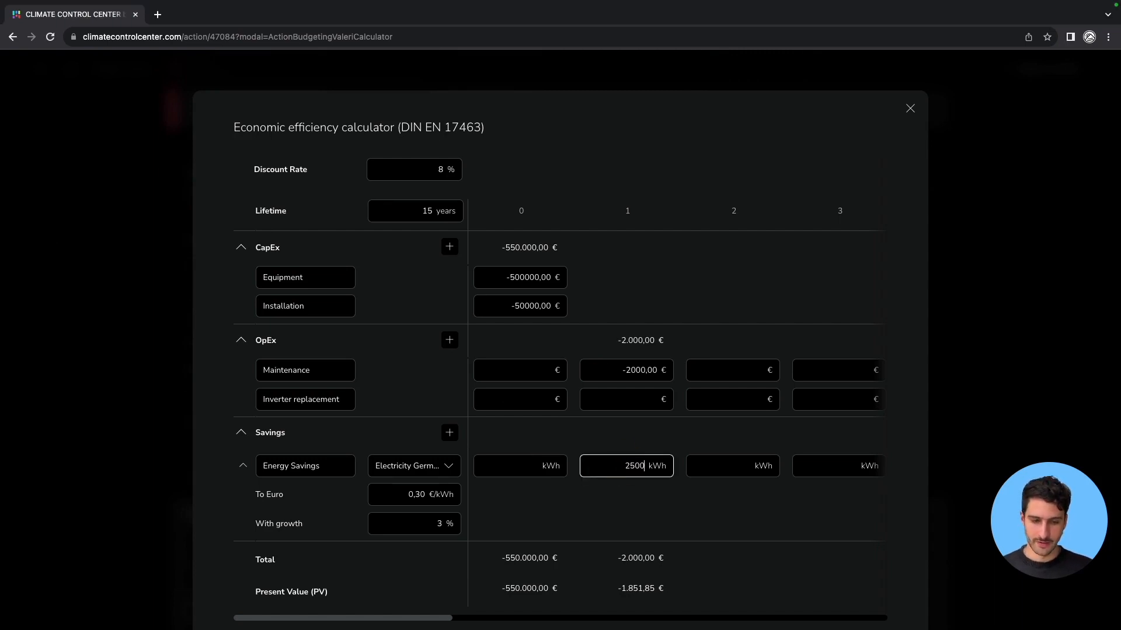
left_click(647, 508)
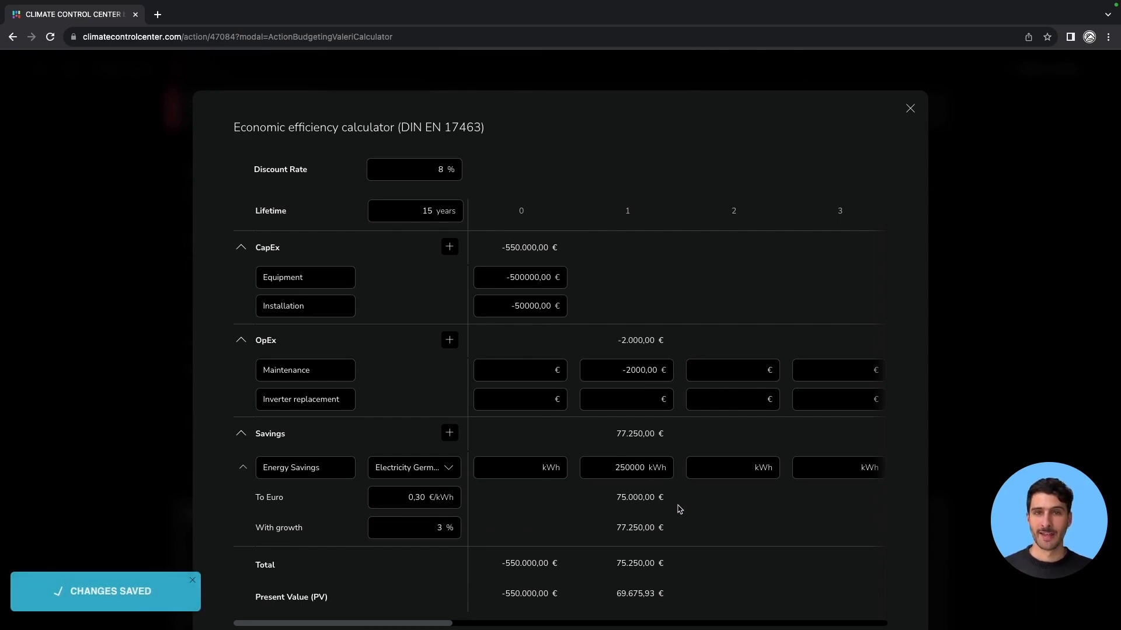
Review the yearly values across all years and the resulting financial KPIs, then close the calculator.
scroll(718, 389, "right", 5)
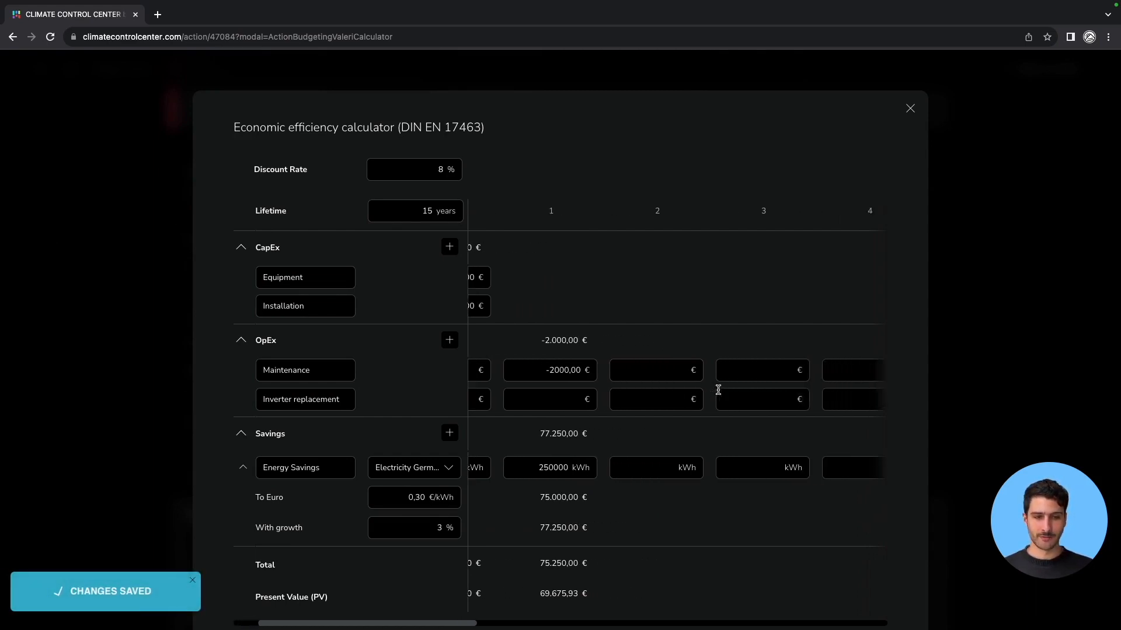
scroll(718, 389, "right", 12)
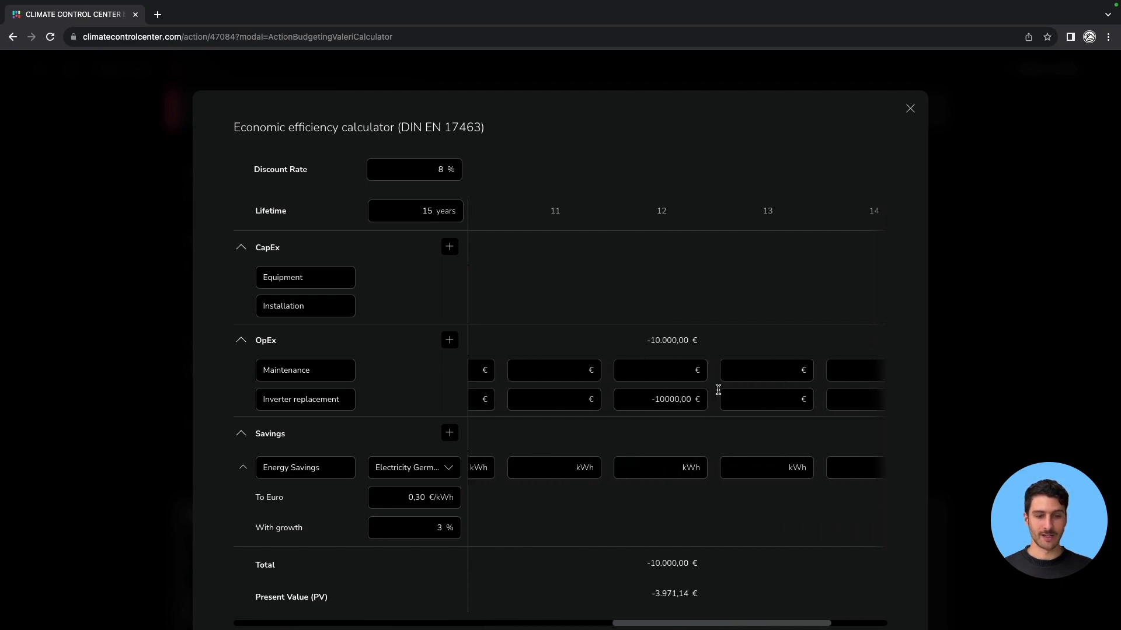
scroll(717, 389, "left", 15)
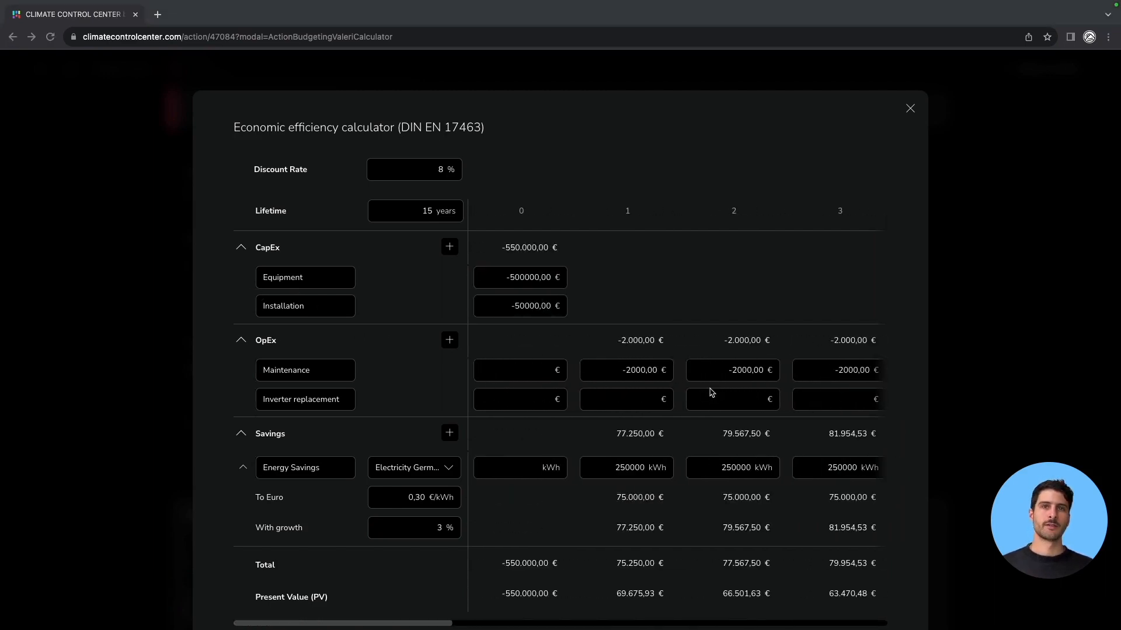
scroll(712, 392, "right", 8)
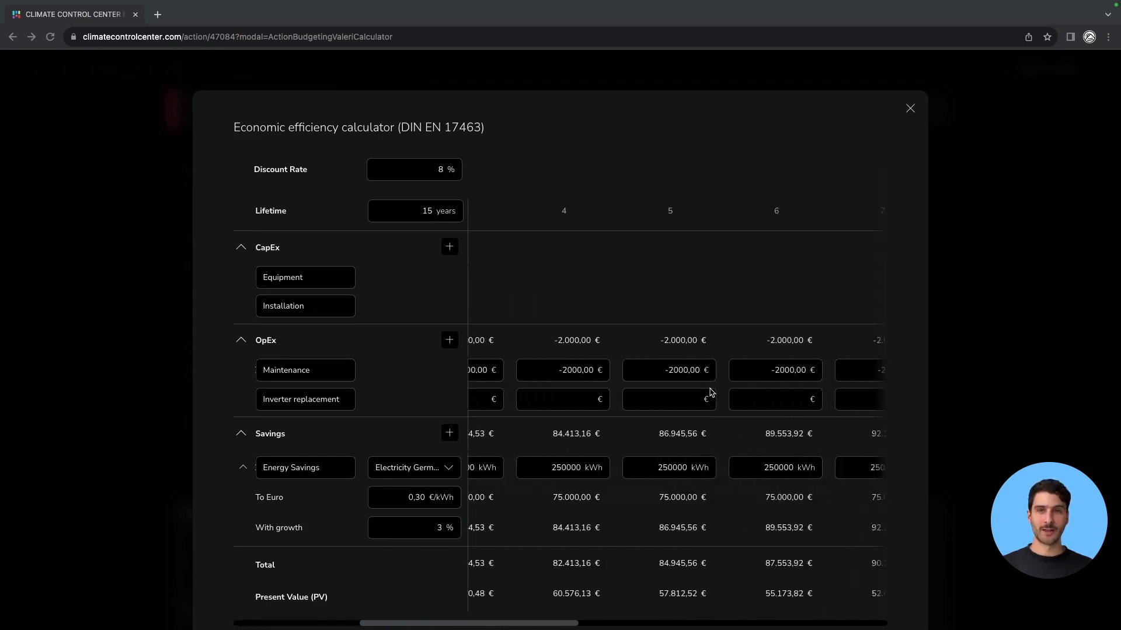
scroll(712, 393, "right", 10)
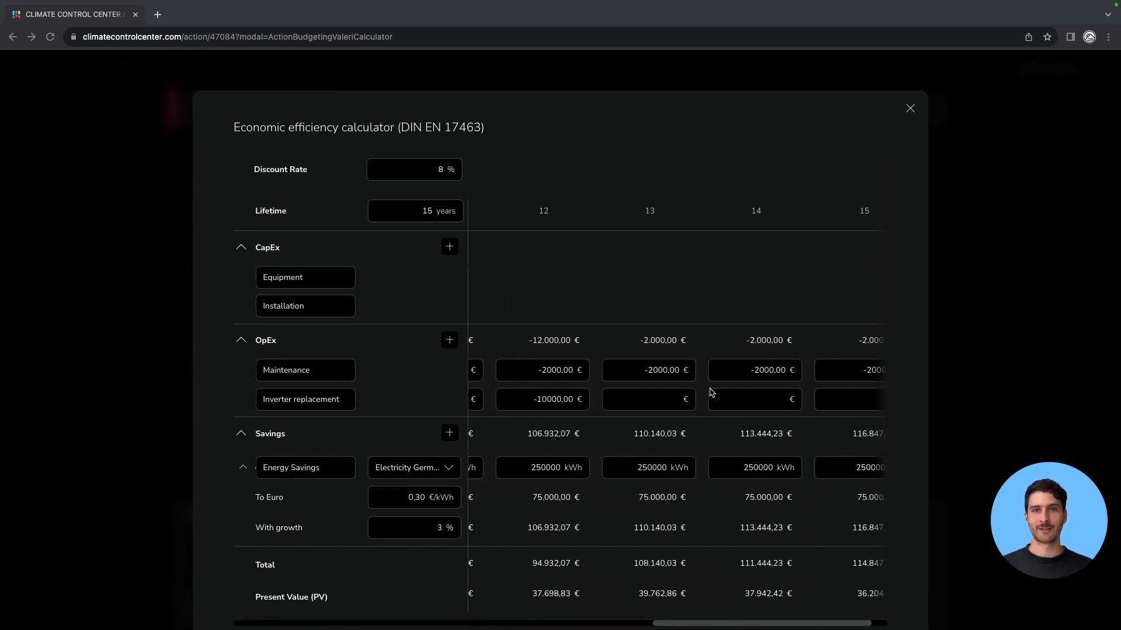
scroll(712, 392, "down", 5)
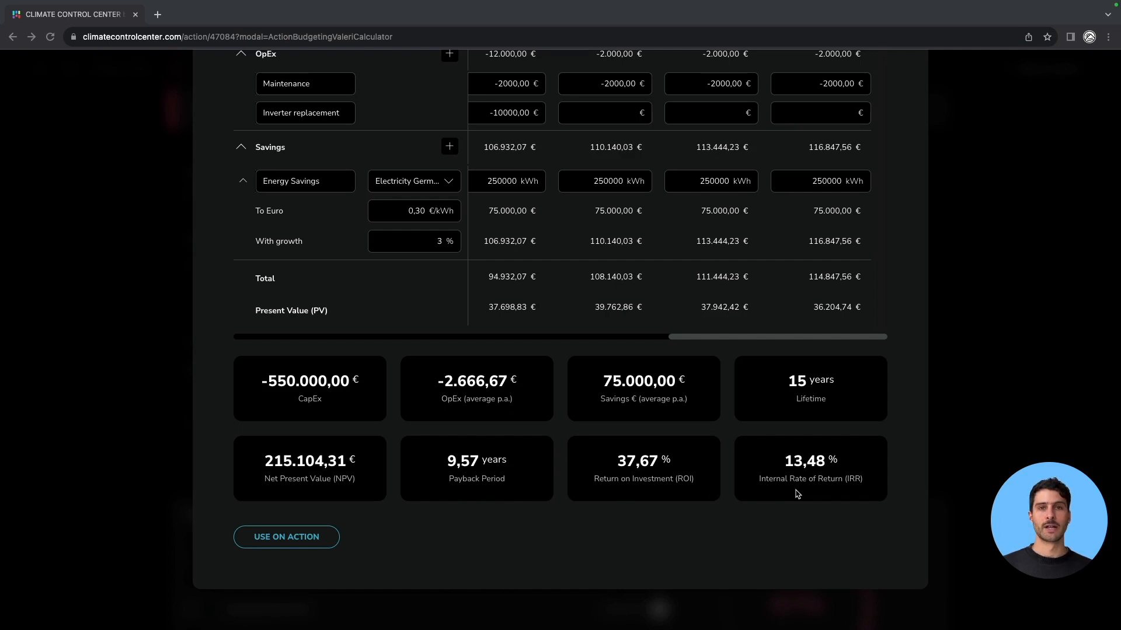
key("Escape")
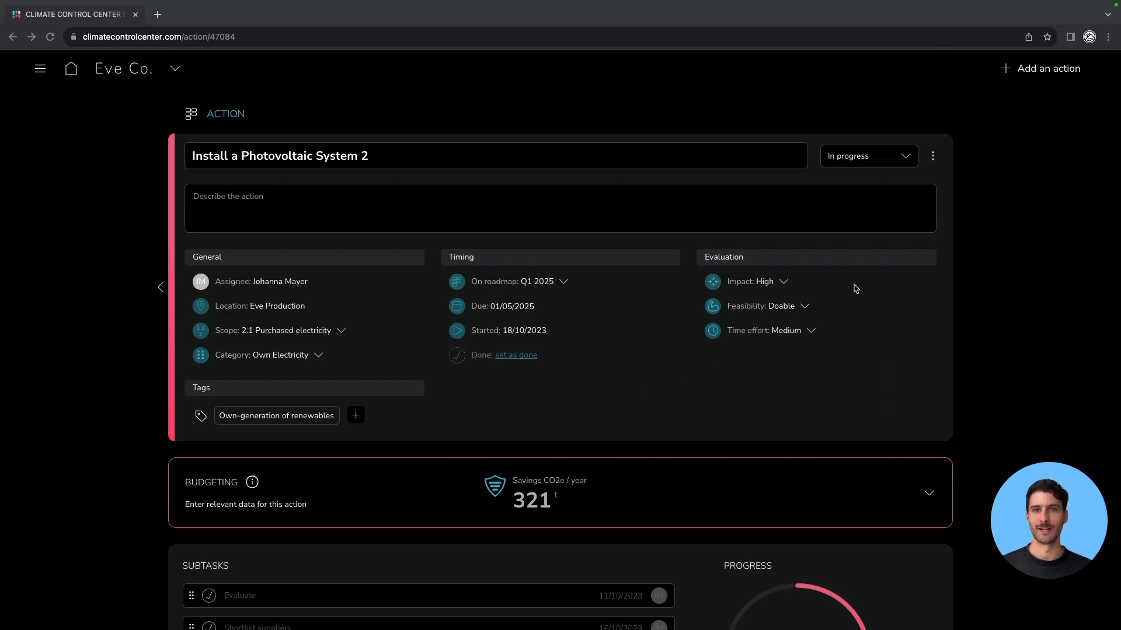
Duplicate the action and rename the copy to Copy of Install a Photovoltaic System 2 "best case".
left_click(934, 155)
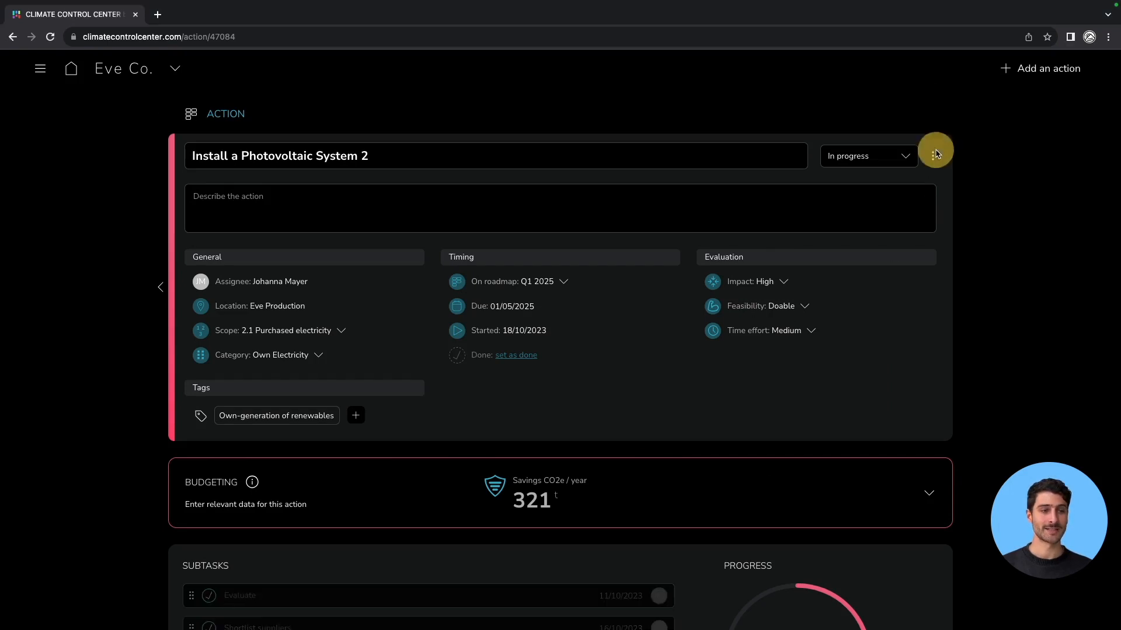
left_click(844, 208)
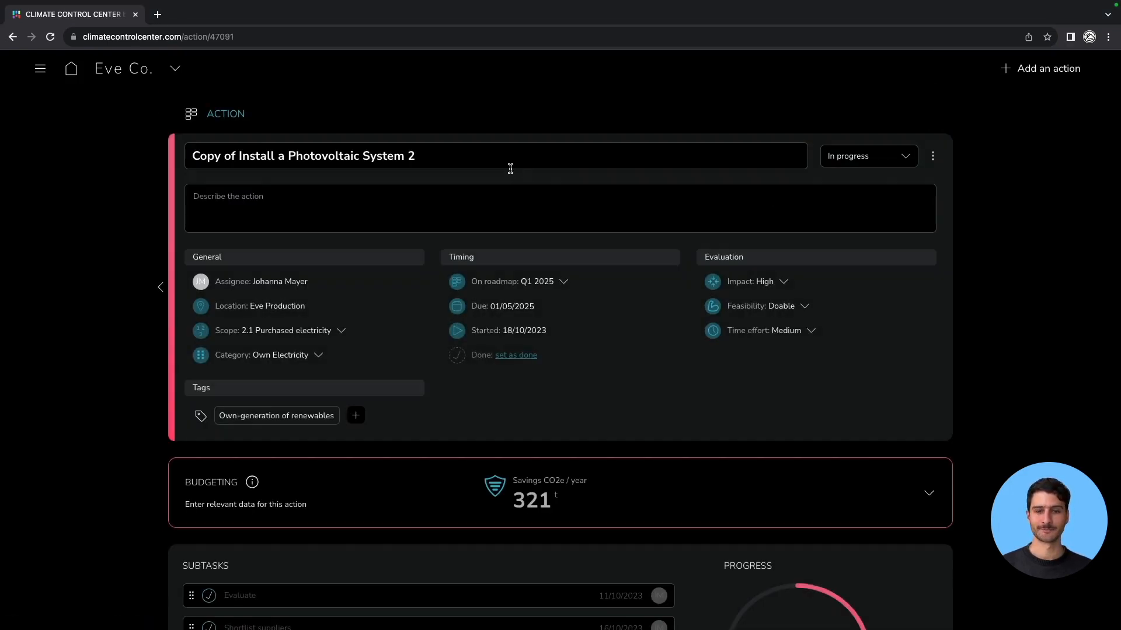
left_click(474, 151)
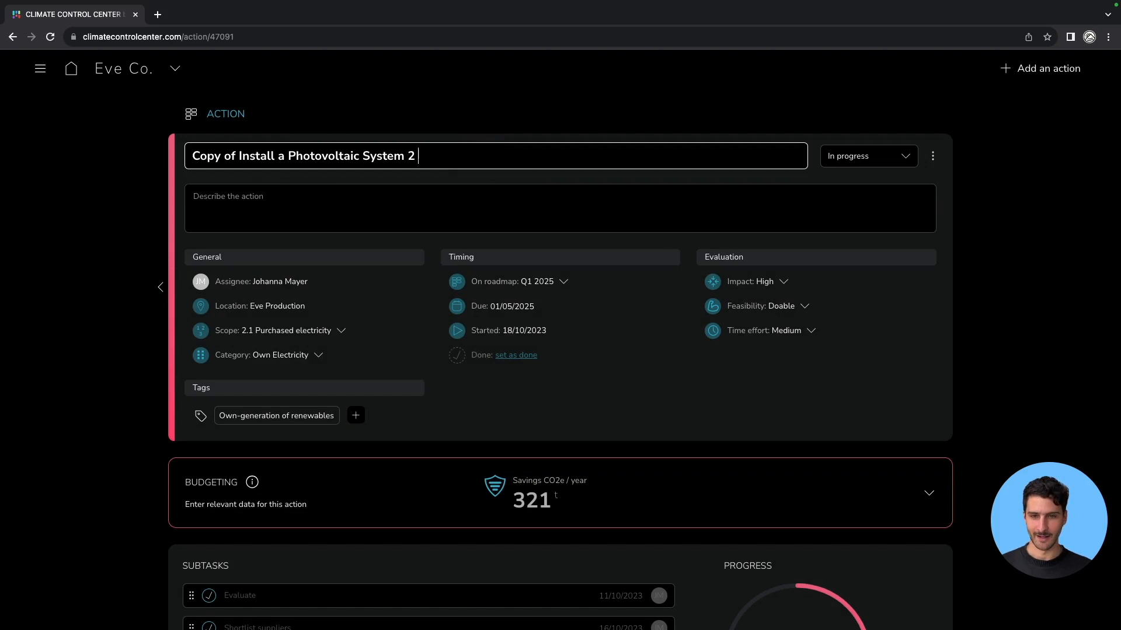
type("\"best ")
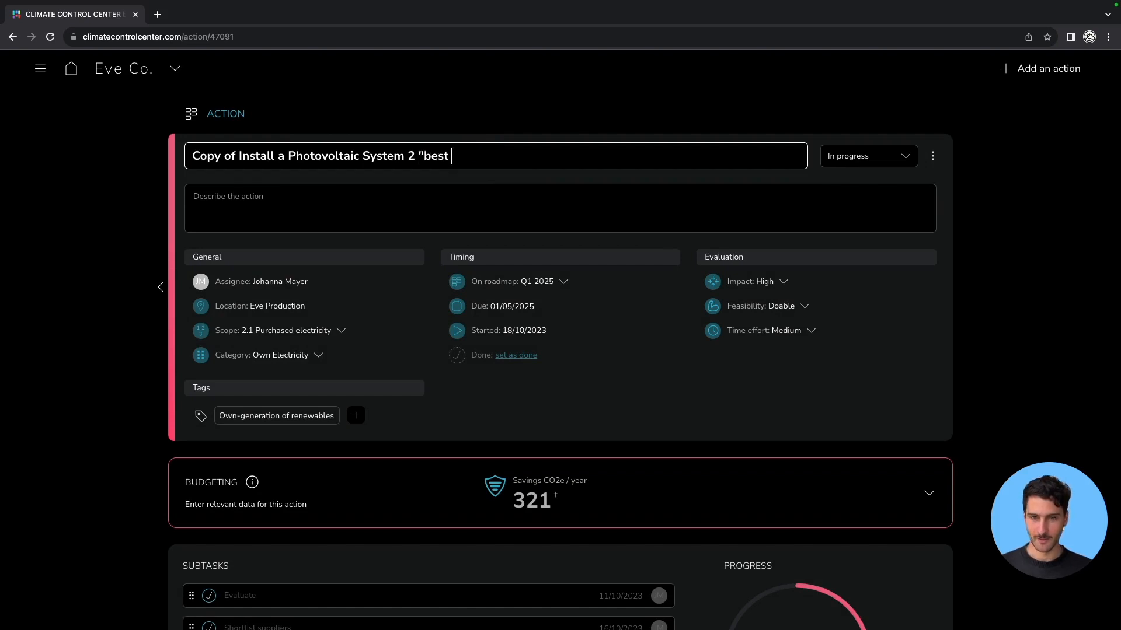
type("case\"")
left_click(621, 388)
Open the copy's economic efficiency calculator from its budgeting section and set the discount rate to 6%.
scroll(624, 393, "down", 3)
left_click(928, 368)
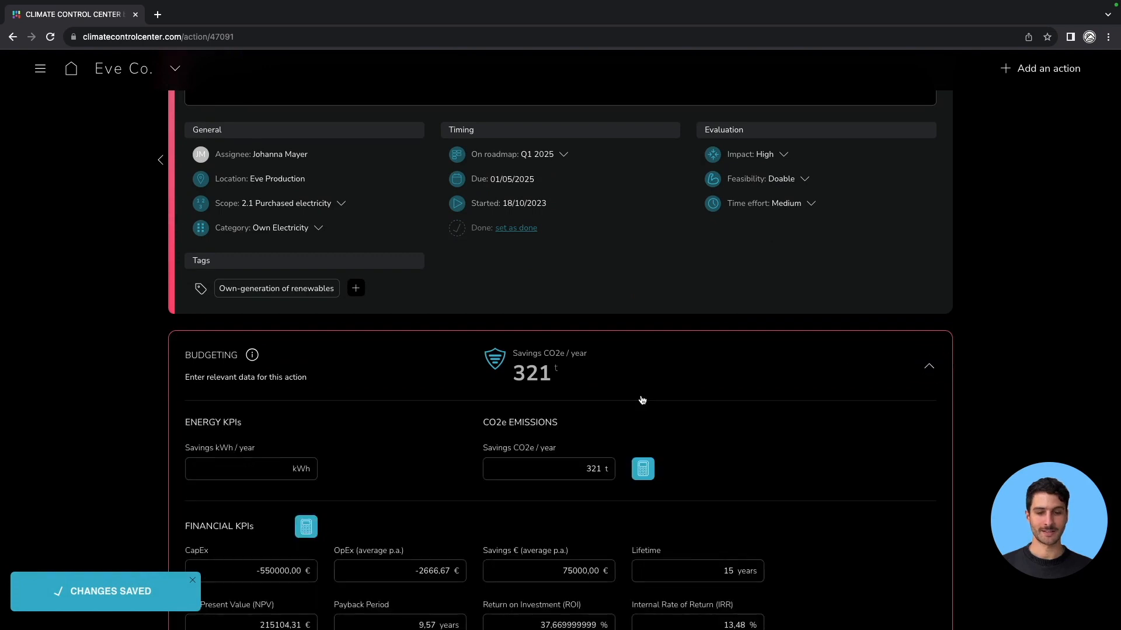
scroll(642, 398, "down", 3)
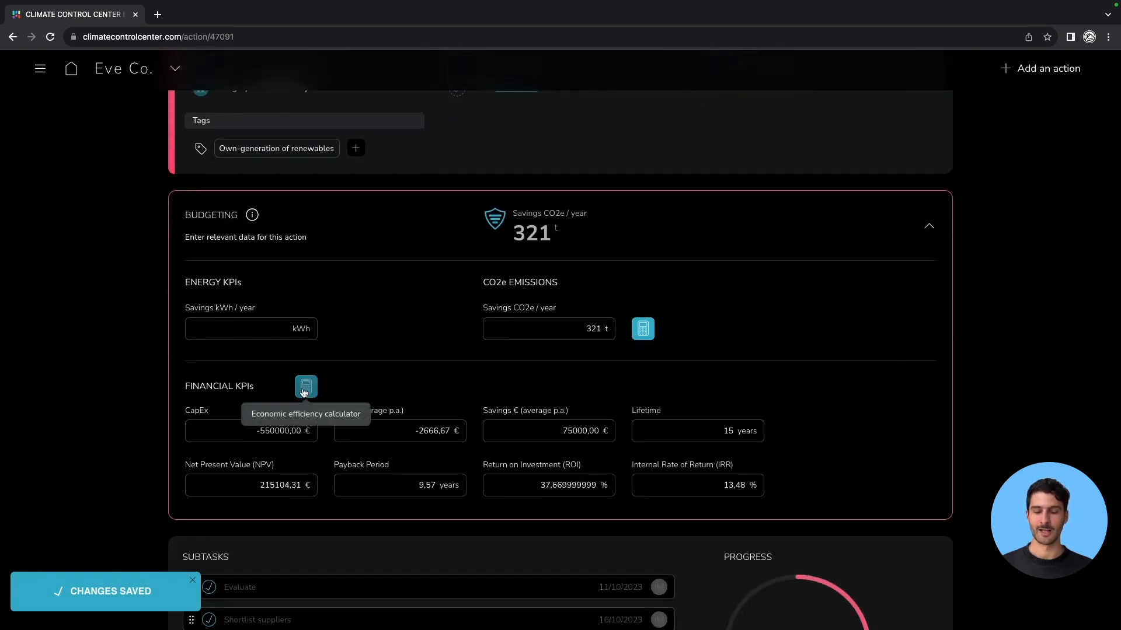
left_click(304, 389)
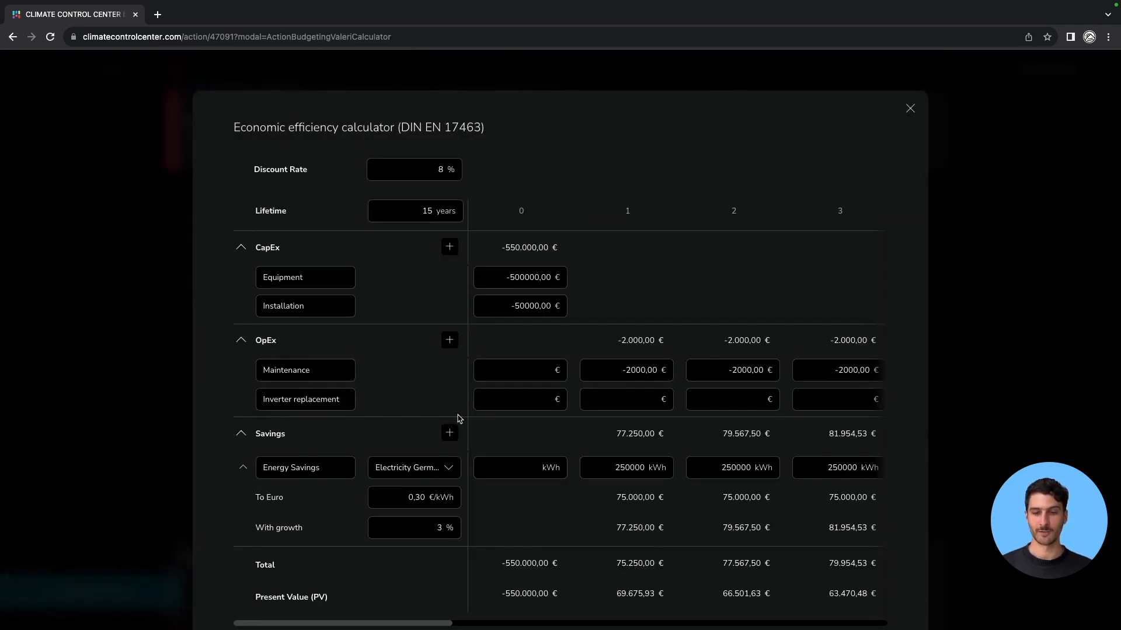
left_click(444, 168)
key("BackSpace")
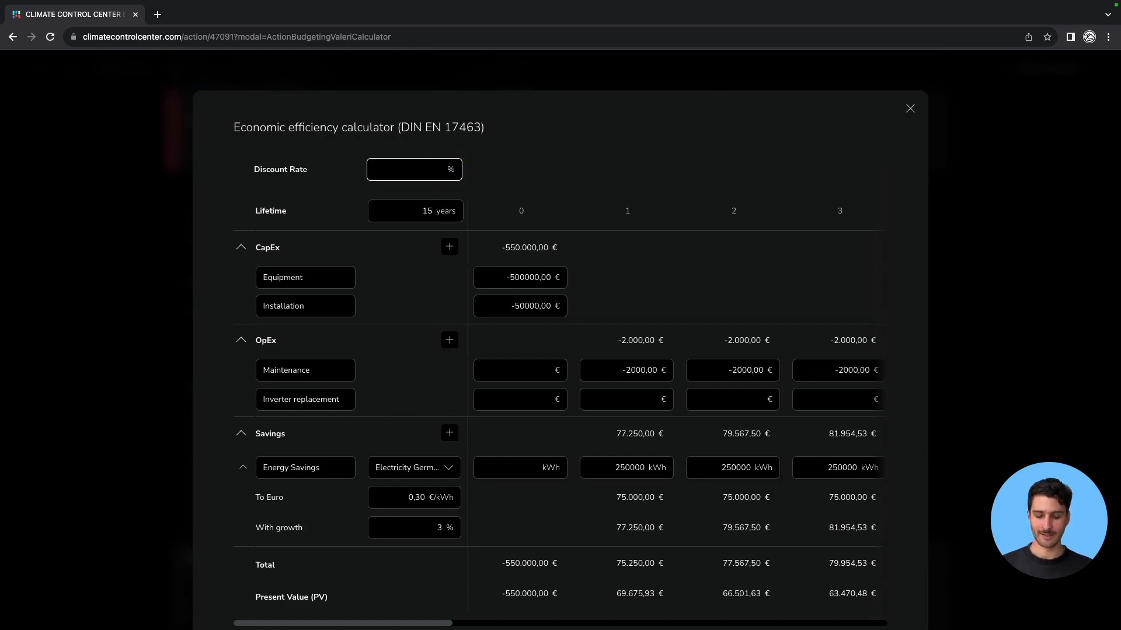
left_click(386, 257)
Set the To Euro conversion price to 0,35 €/kWh in the copy's calculator.
scroll(385, 256, "down", 5)
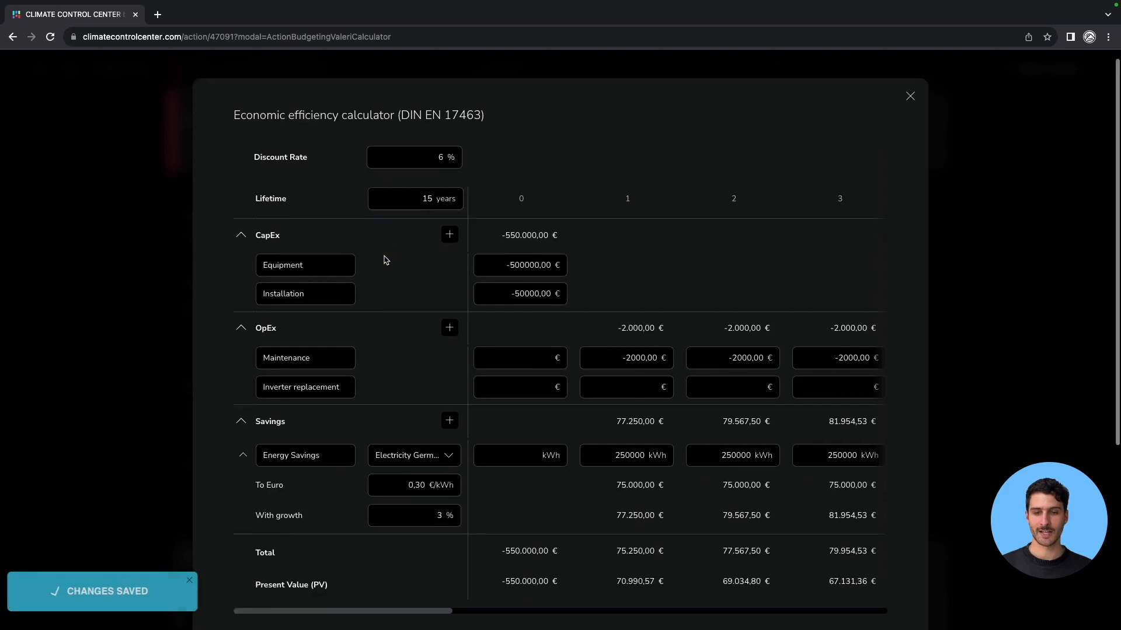
left_click(426, 212)
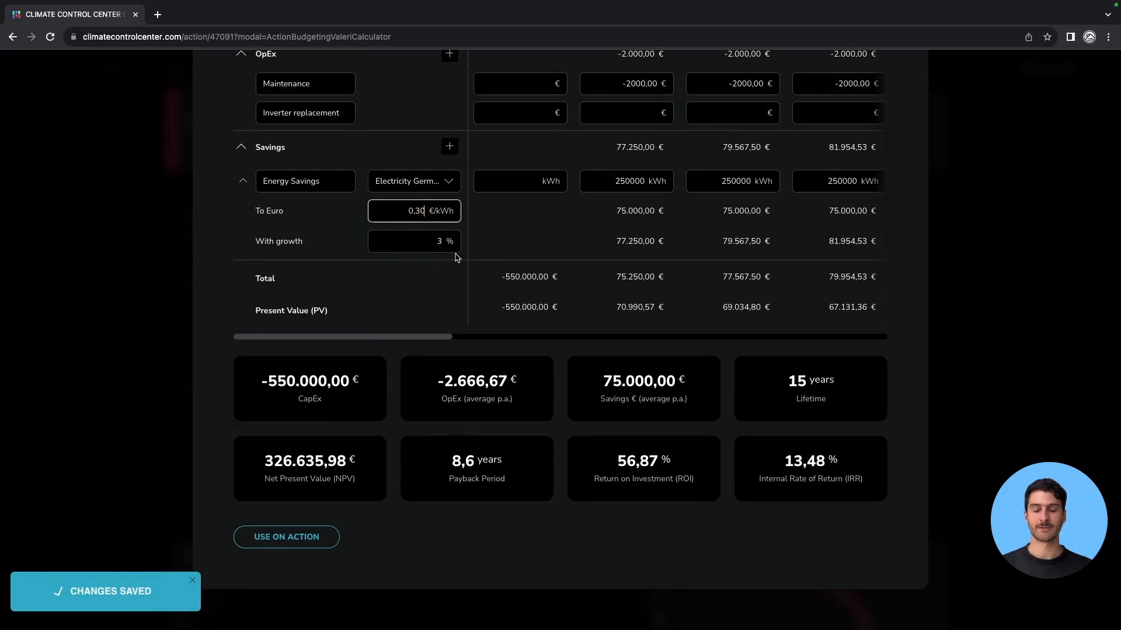
key("BackSpace")
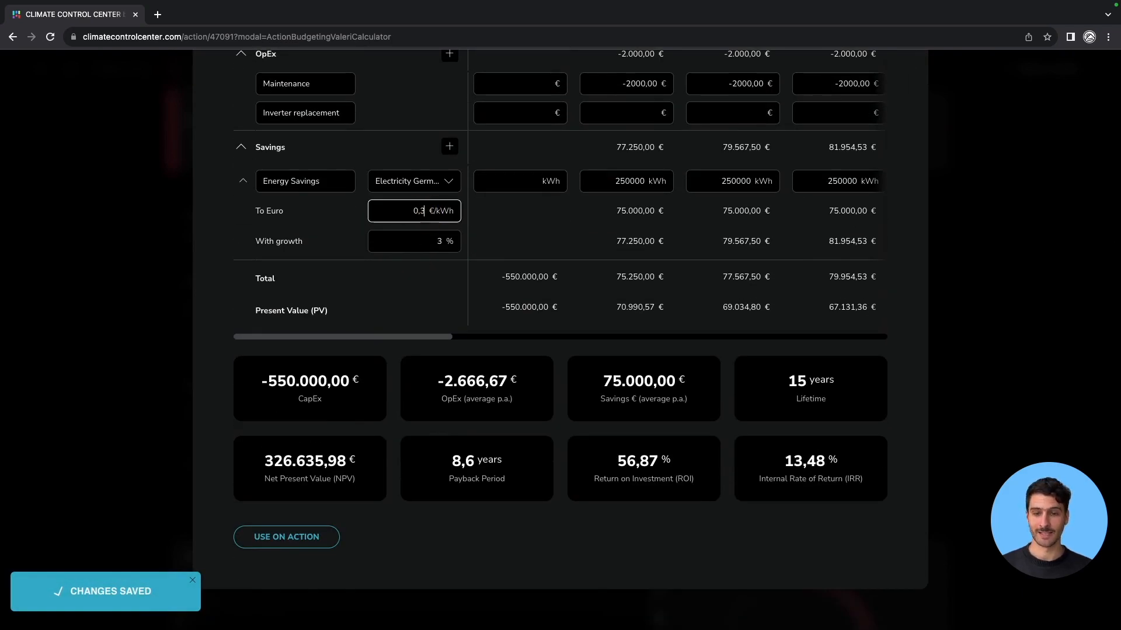
type("5")
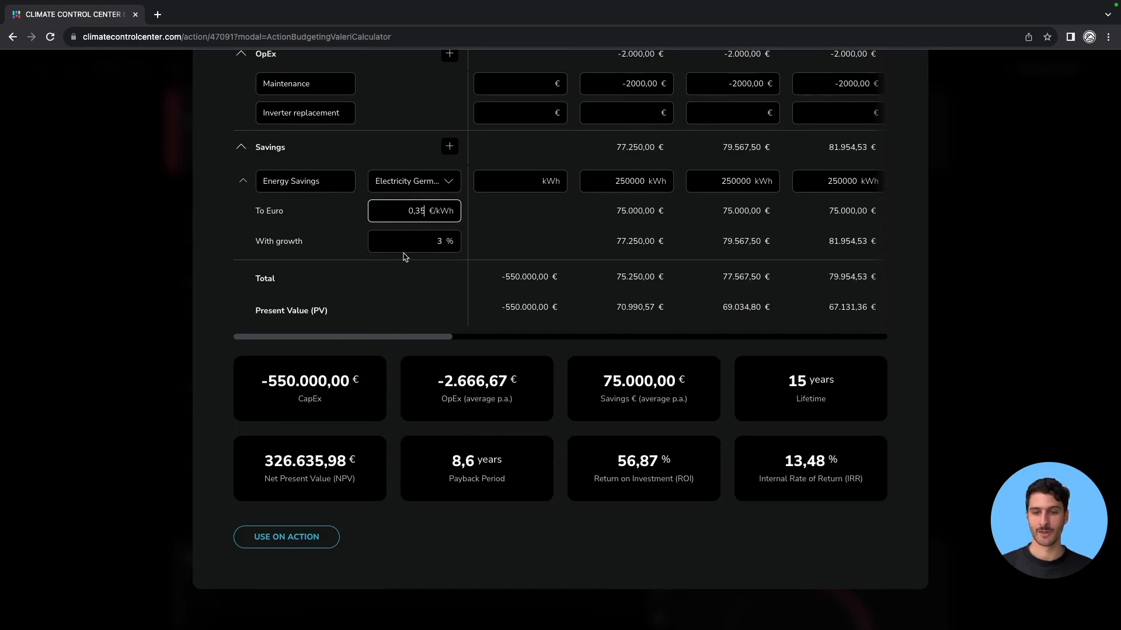
Set the With growth rate for the energy savings to 4 %.
left_click(346, 234)
left_click(442, 245)
key("BackSpace")
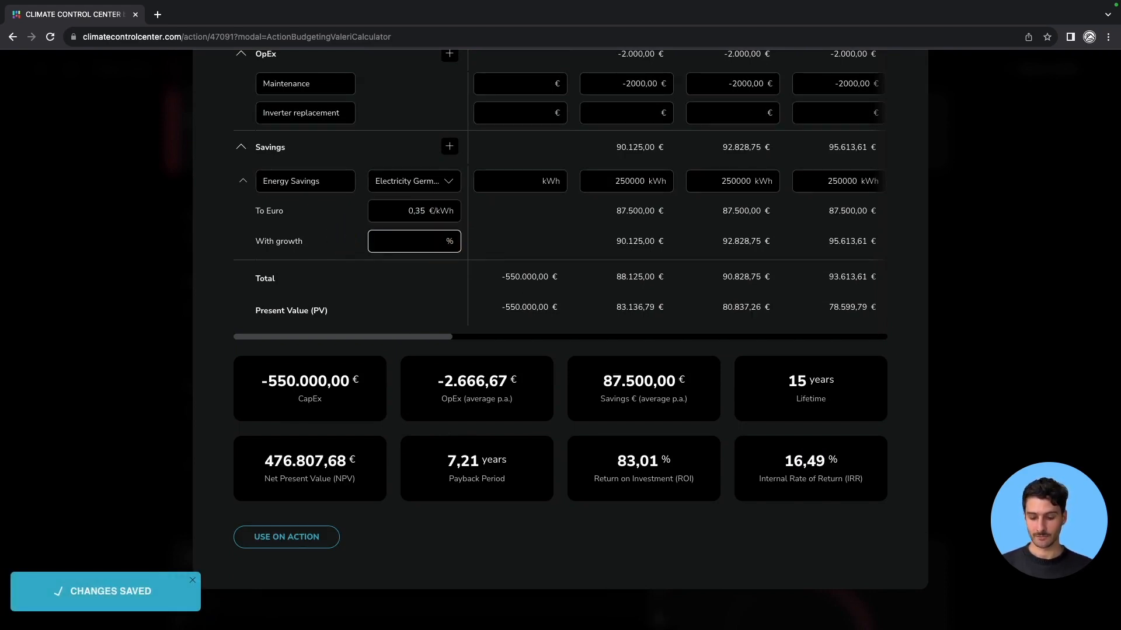
left_click(340, 269)
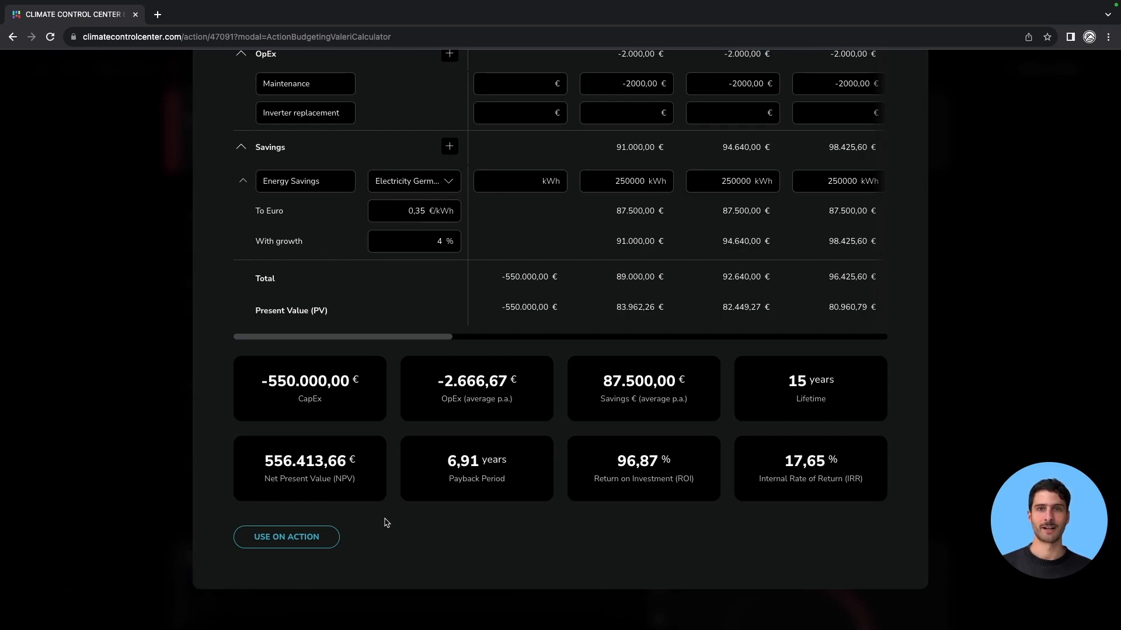
Apply the calculator results to the "best case" action.
left_click(305, 543)
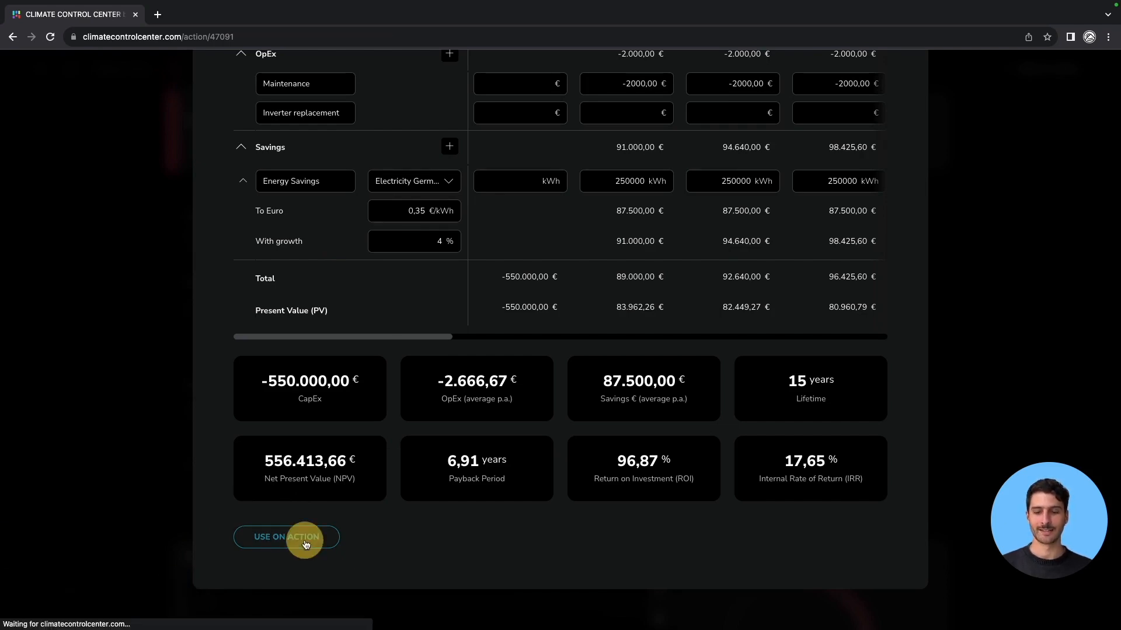
scroll(839, 317, "up", 5)
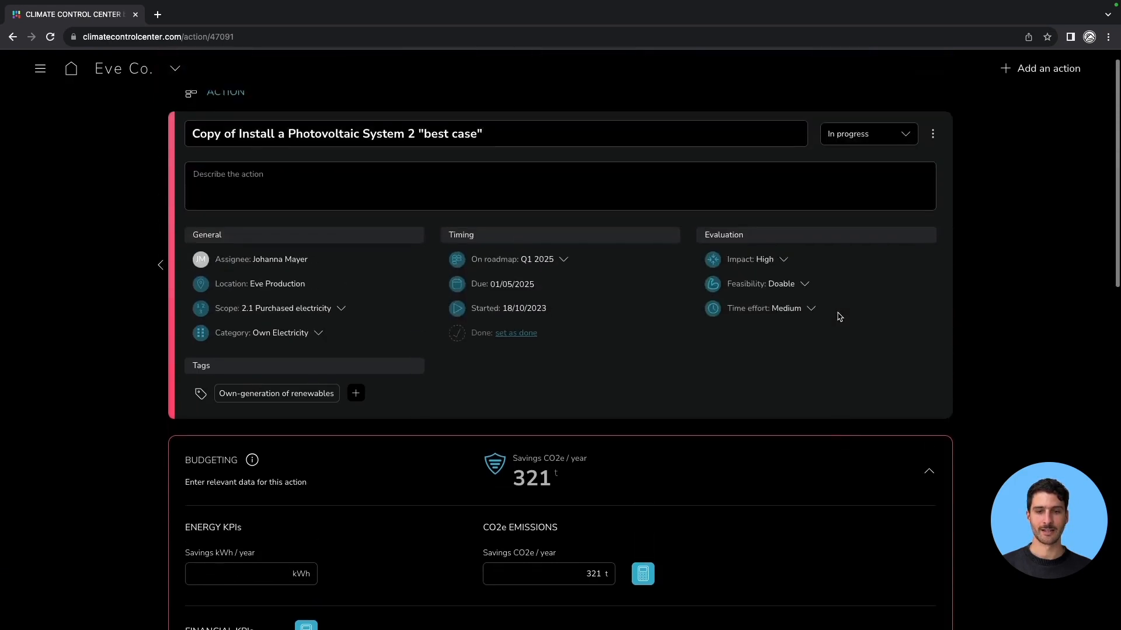
scroll(703, 475, "down", 5)
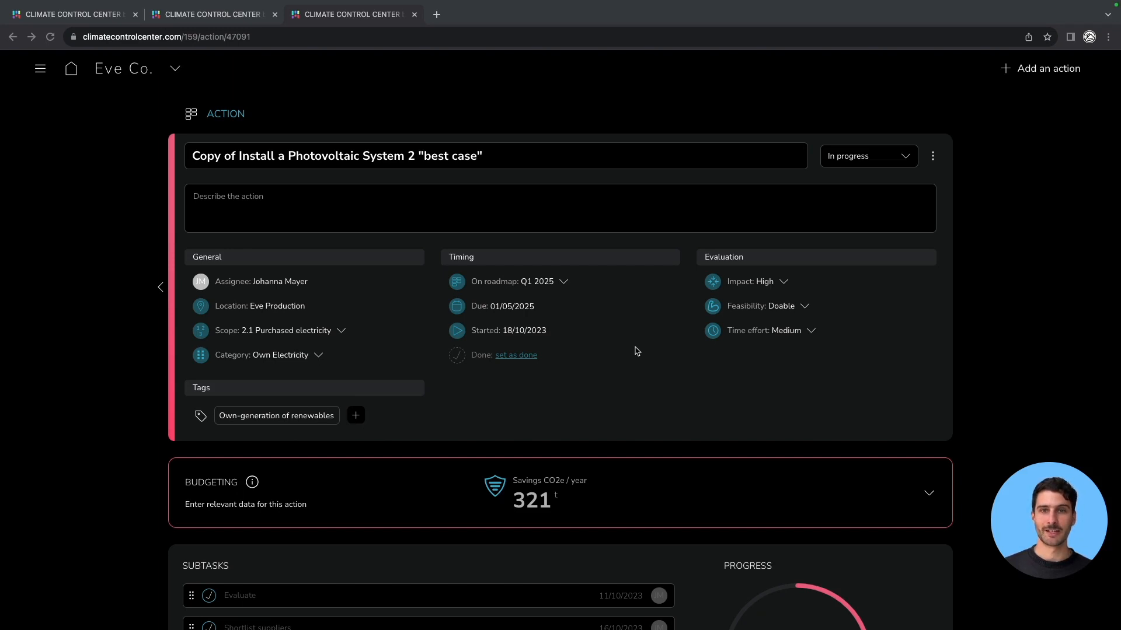
Open Insights, filter to the company Eve Co. and search the actions for "own".
left_click(41, 70)
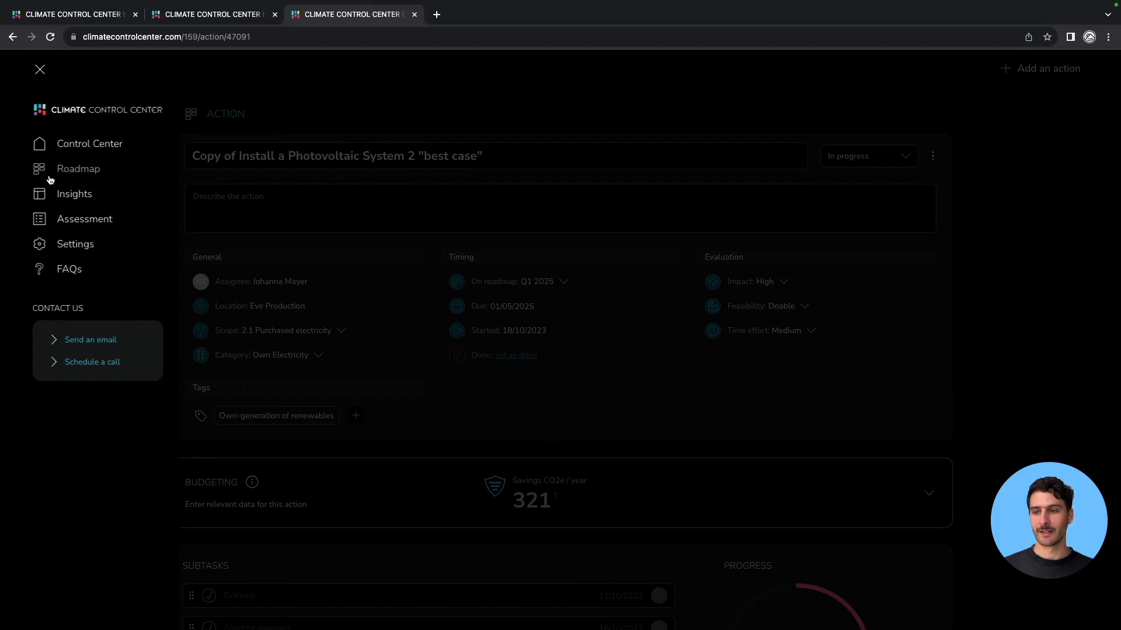
left_click(76, 197)
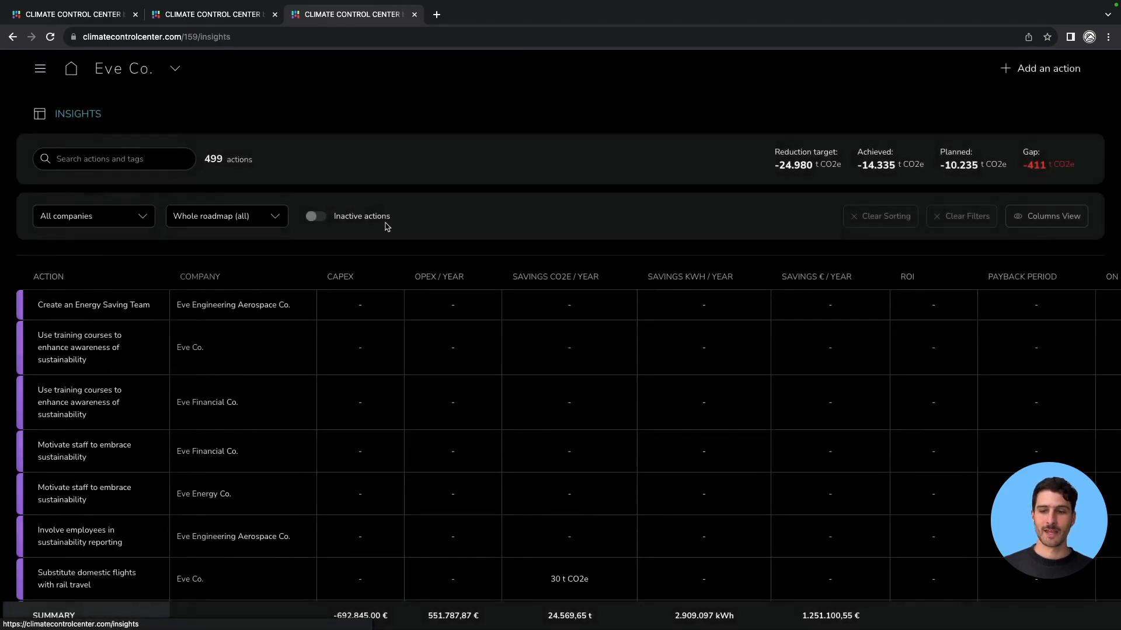
left_click(116, 217)
left_click(58, 267)
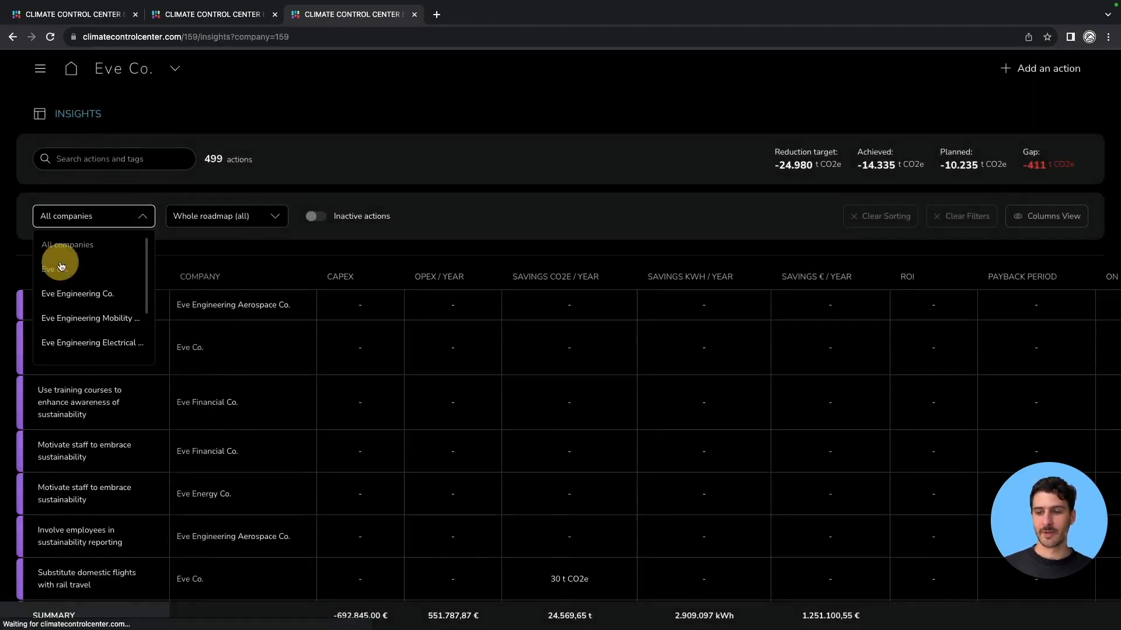
left_click(102, 155)
type("own")
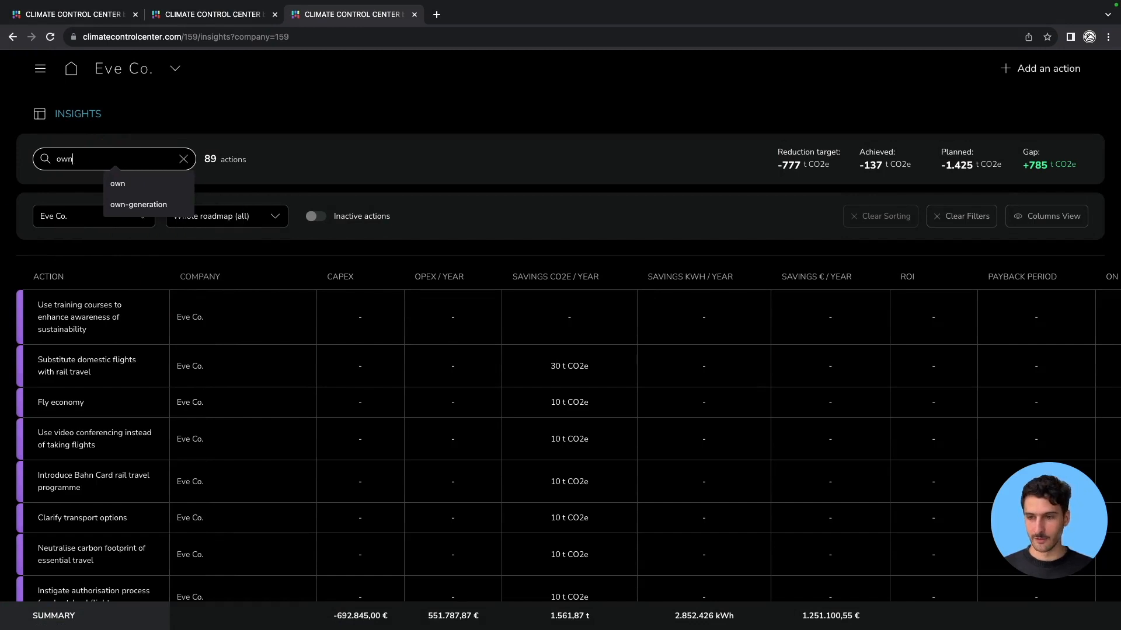
key("Return")
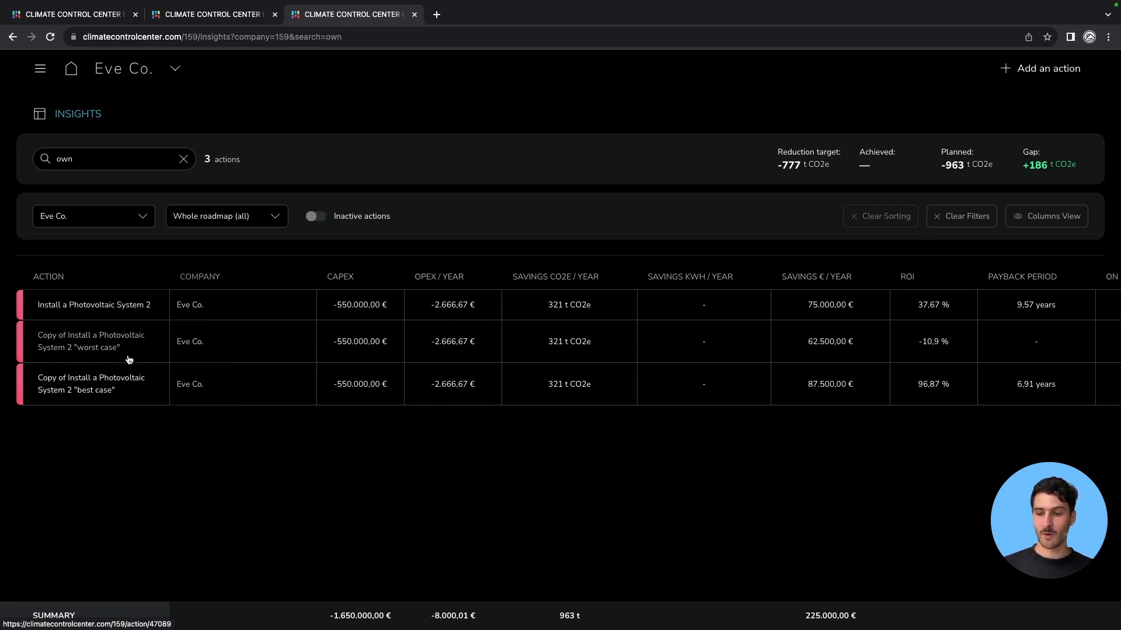
Compare the financial KPI columns of the original, "worst case" and "best case" photovoltaic actions.
scroll(720, 329, "right", 3)
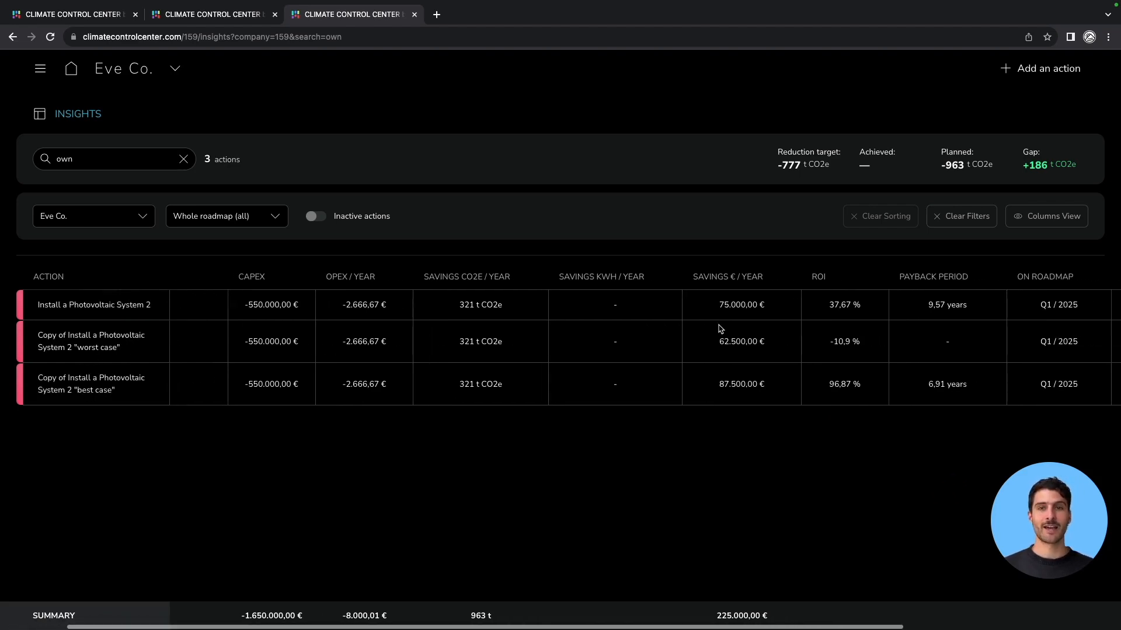
scroll(720, 329, "right", 3)
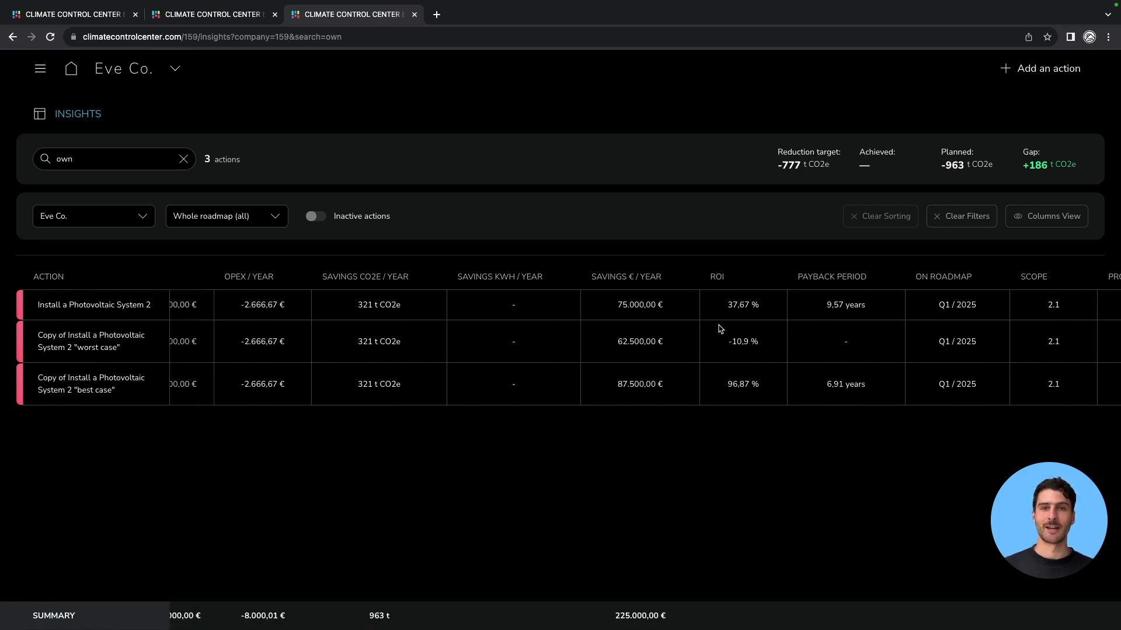
scroll(720, 328, "right", 3)
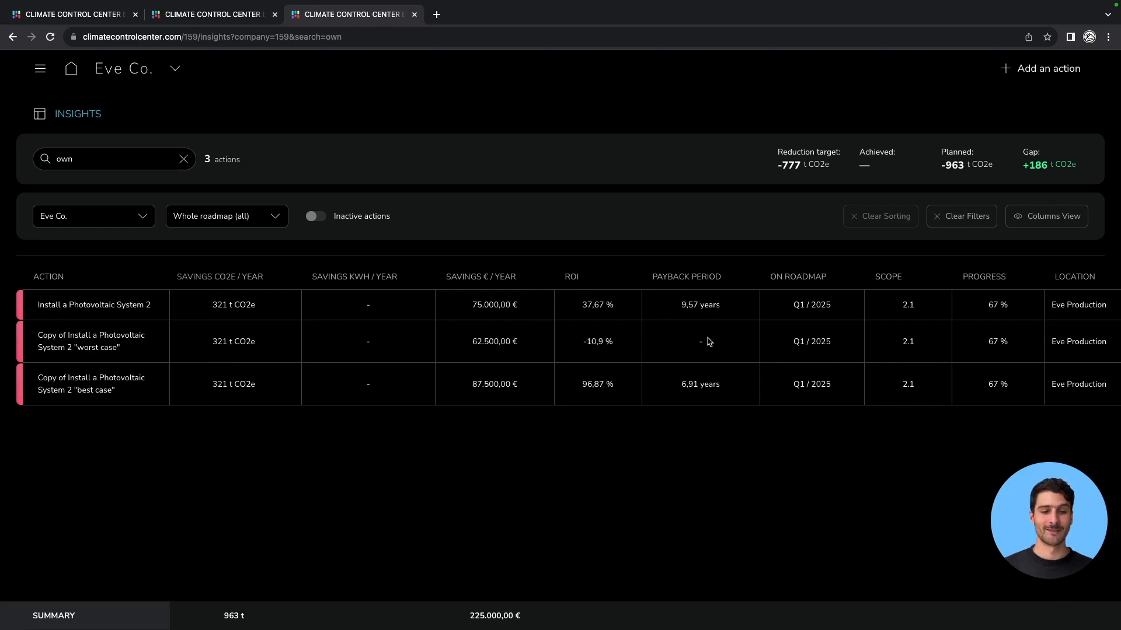
scroll(647, 345, "left", 3)
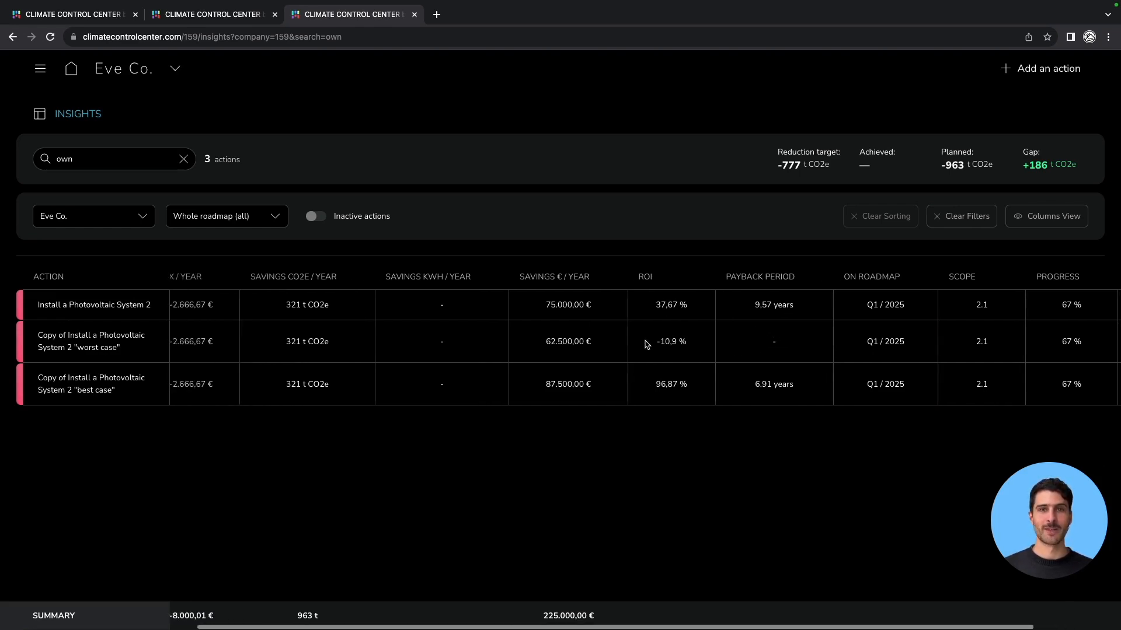